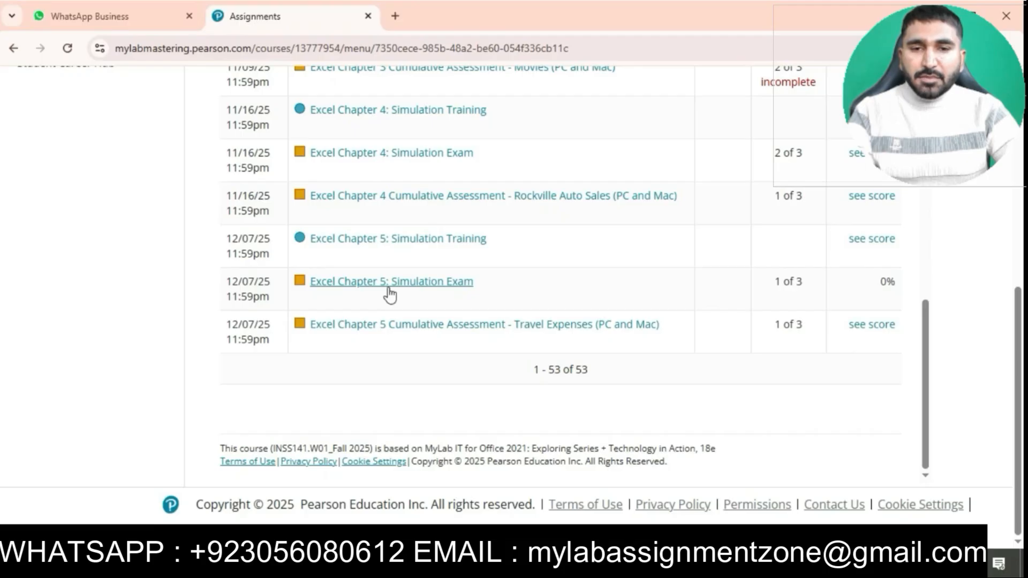
# Open the Excel Chapter 5: Simulation Exam assignment, start a new attempt and launch the simulation
pyautogui.click(388, 289)
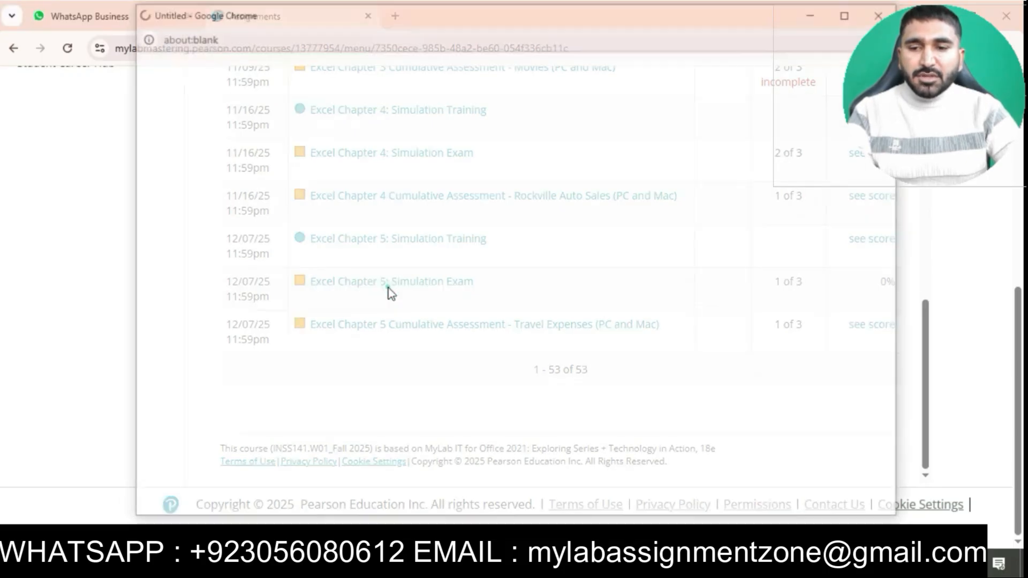
pyautogui.click(848, 12)
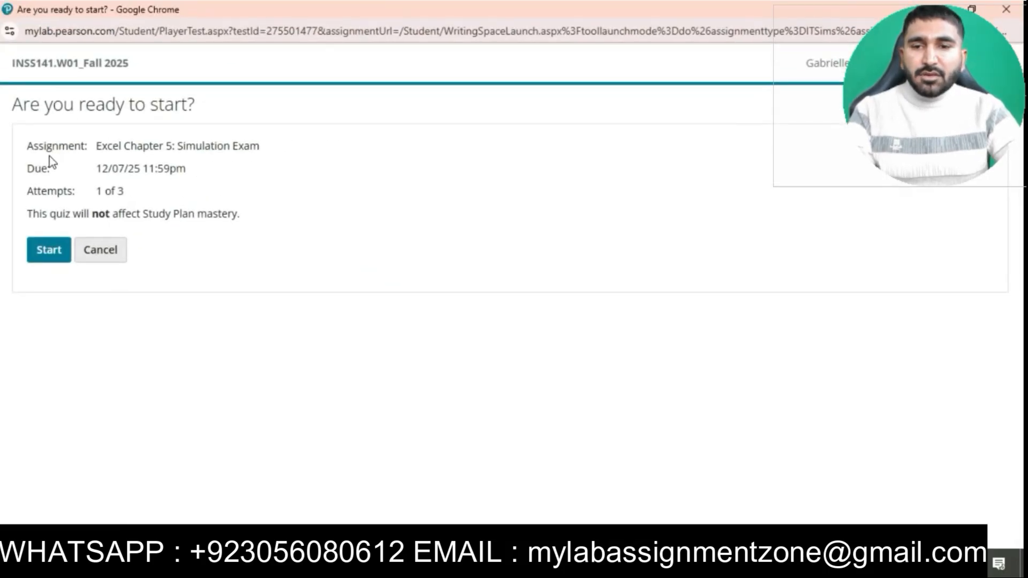
pyautogui.click(40, 249)
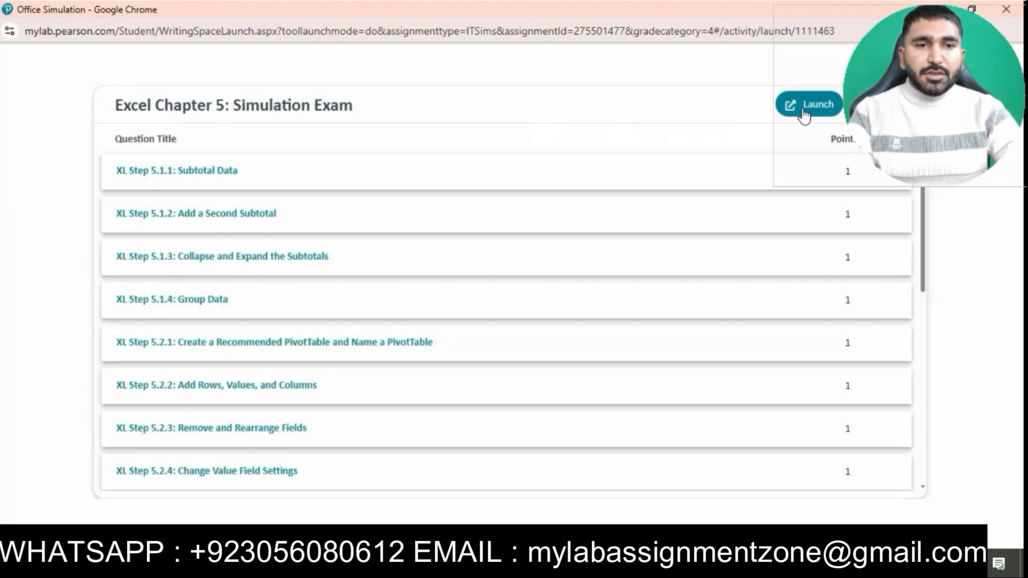
pyautogui.click(801, 107)
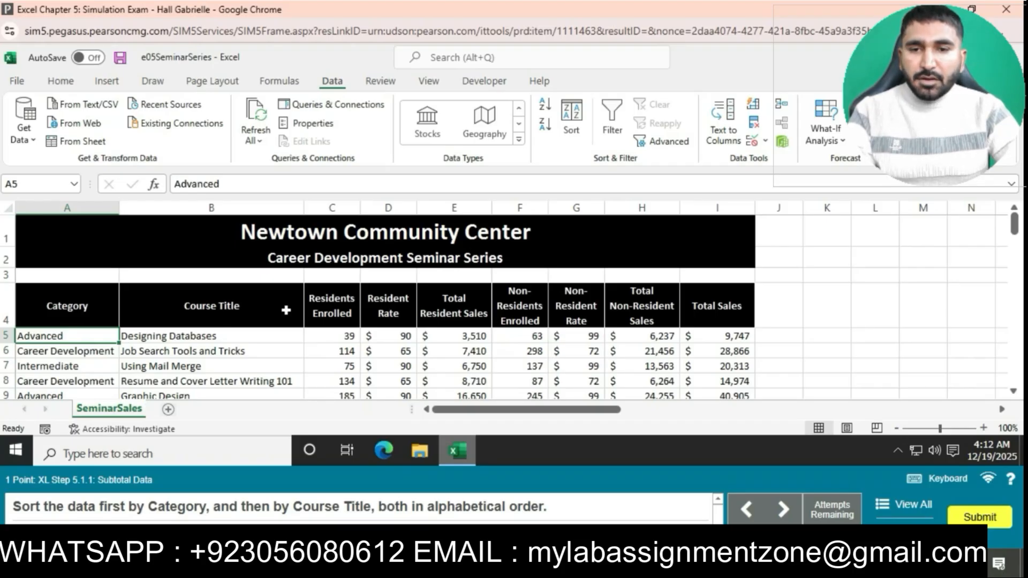
# Sort the seminar data by Category and within it by Course Title, both on cell values from A to Z
pyautogui.click(100, 313)
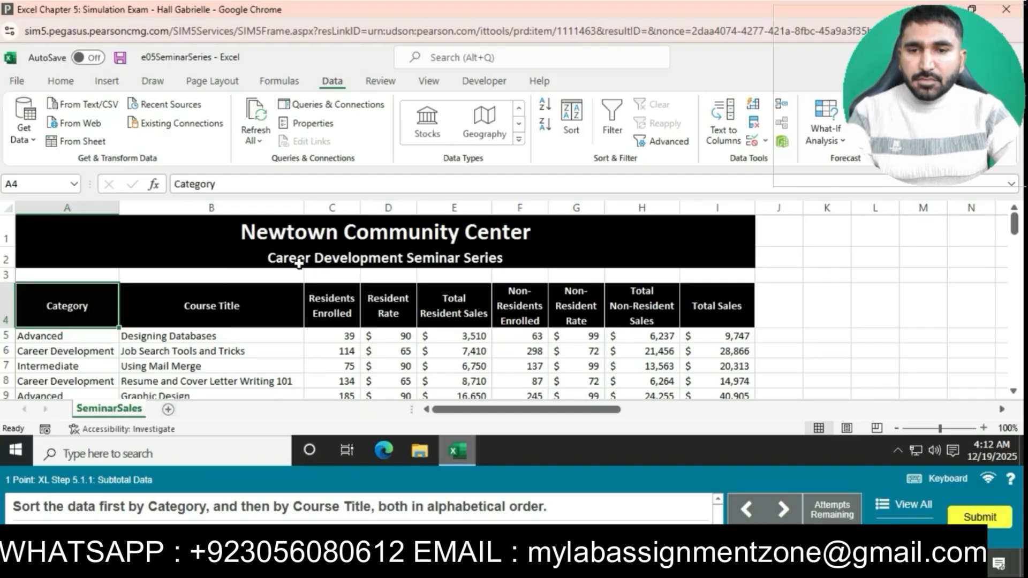
pyautogui.click(69, 86)
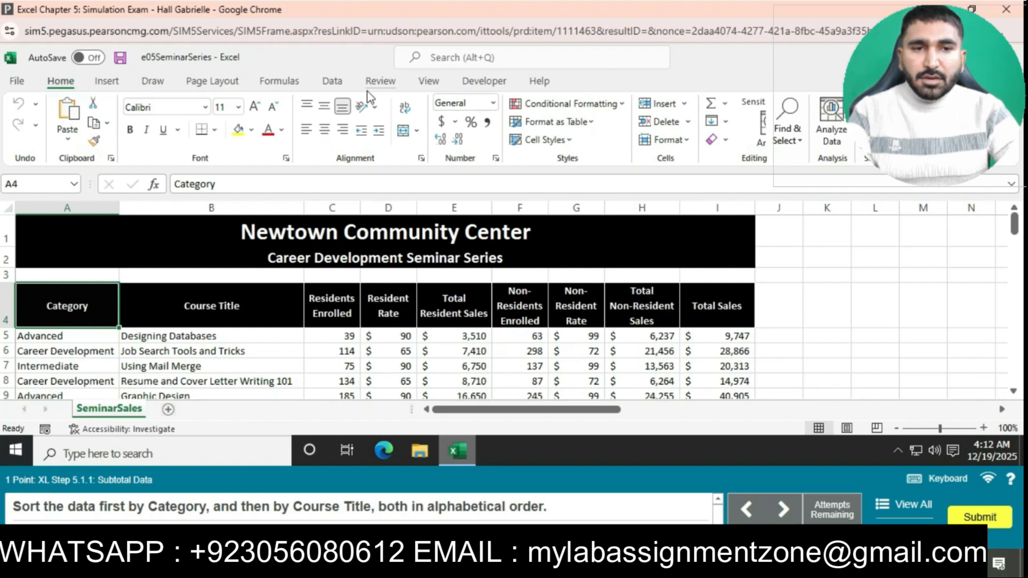
pyautogui.click(331, 82)
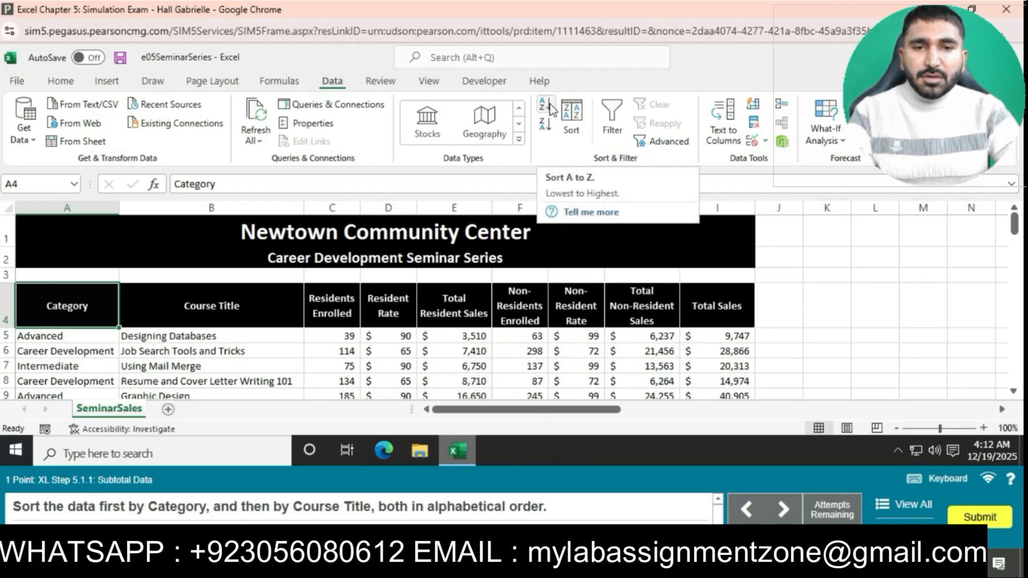
pyautogui.click(571, 118)
pyautogui.click(428, 222)
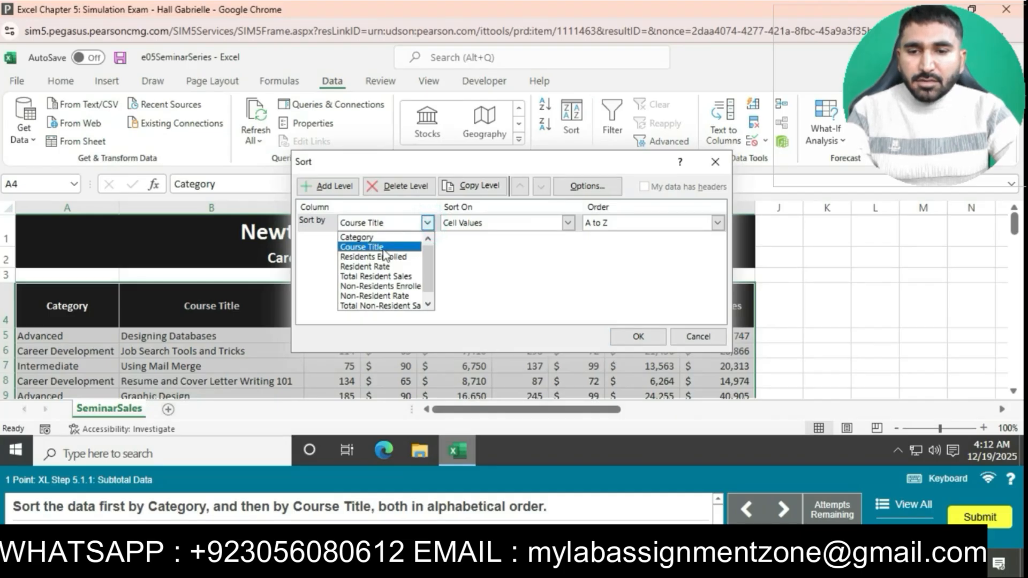
pyautogui.click(357, 237)
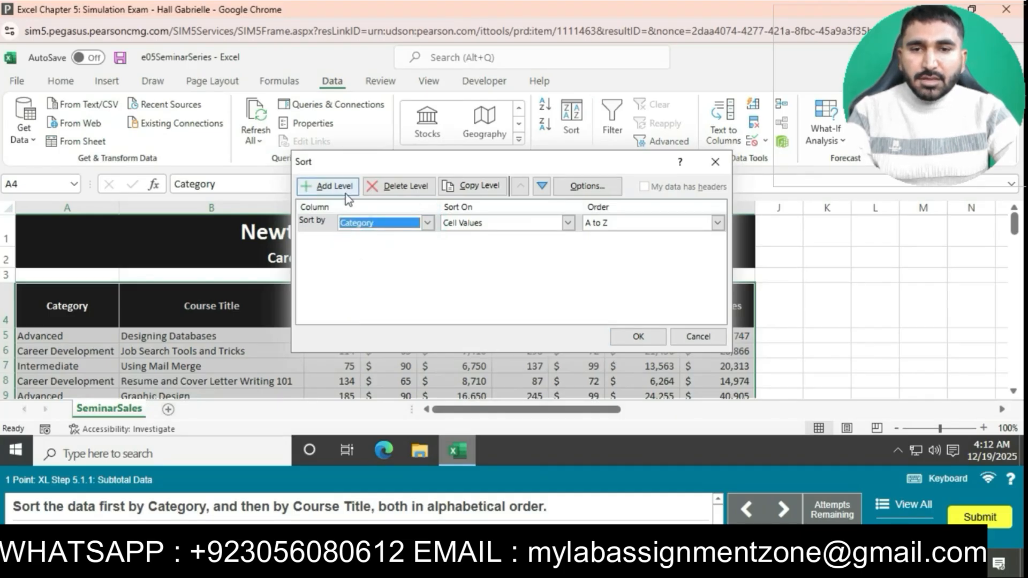
pyautogui.click(346, 196)
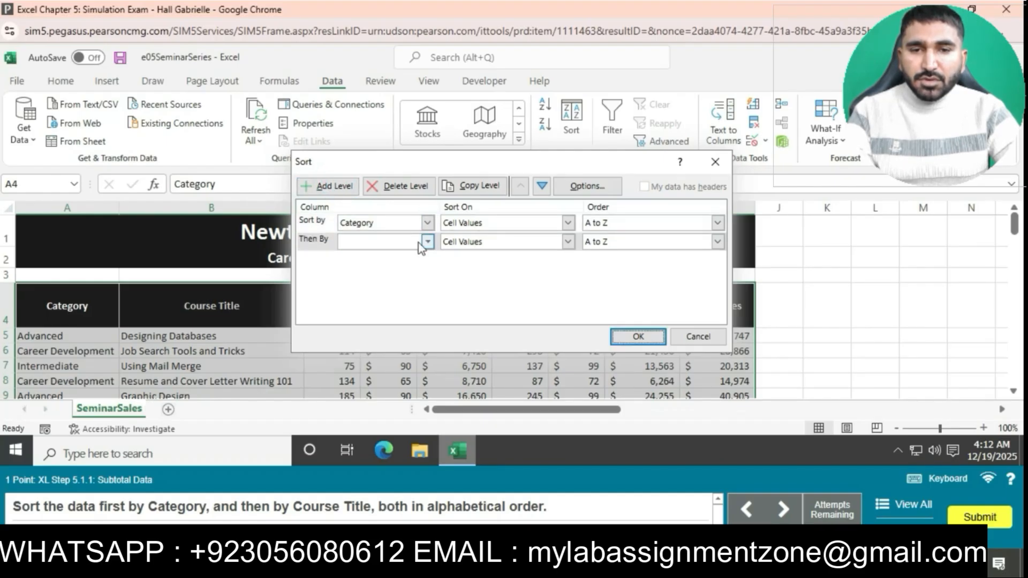
pyautogui.click(418, 242)
pyautogui.click(362, 266)
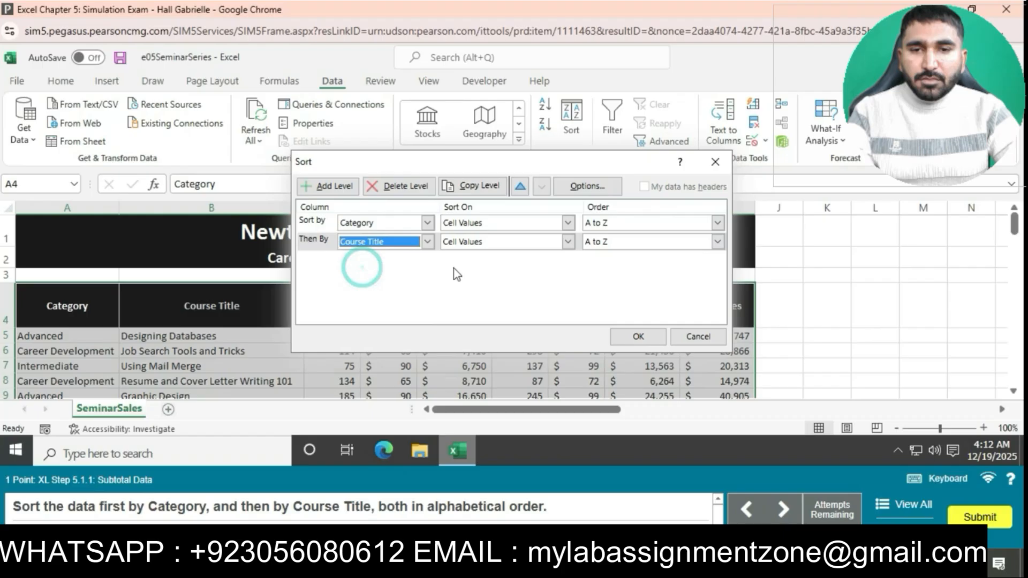
pyautogui.click(638, 337)
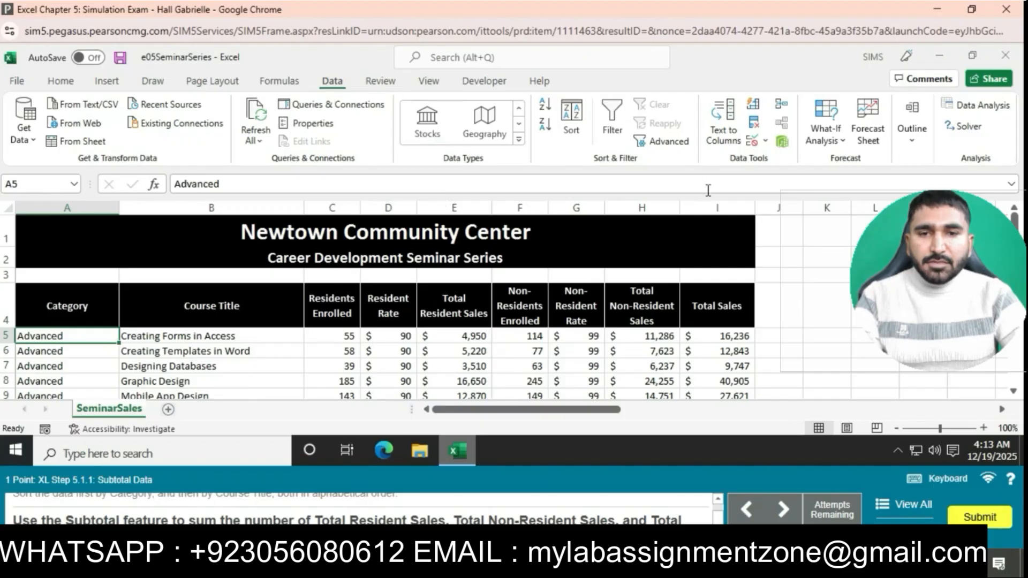
# Subtotal the seminar data at each change in Category using Sum, adding Total Resident Sales and Total Non-Resident Sales to the subtotaled columns
pyautogui.click(669, 338)
pyautogui.click(914, 140)
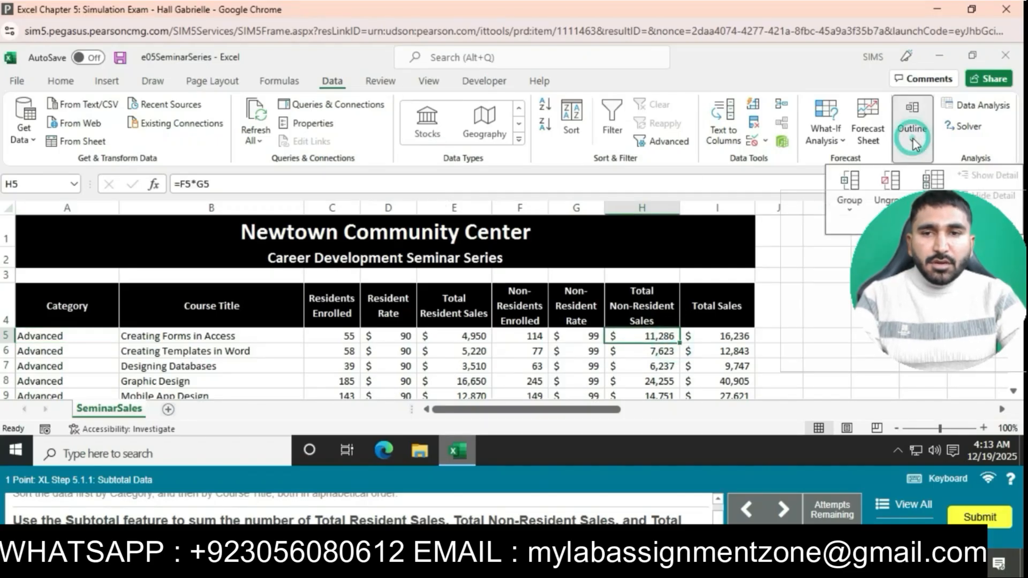
pyautogui.click(934, 185)
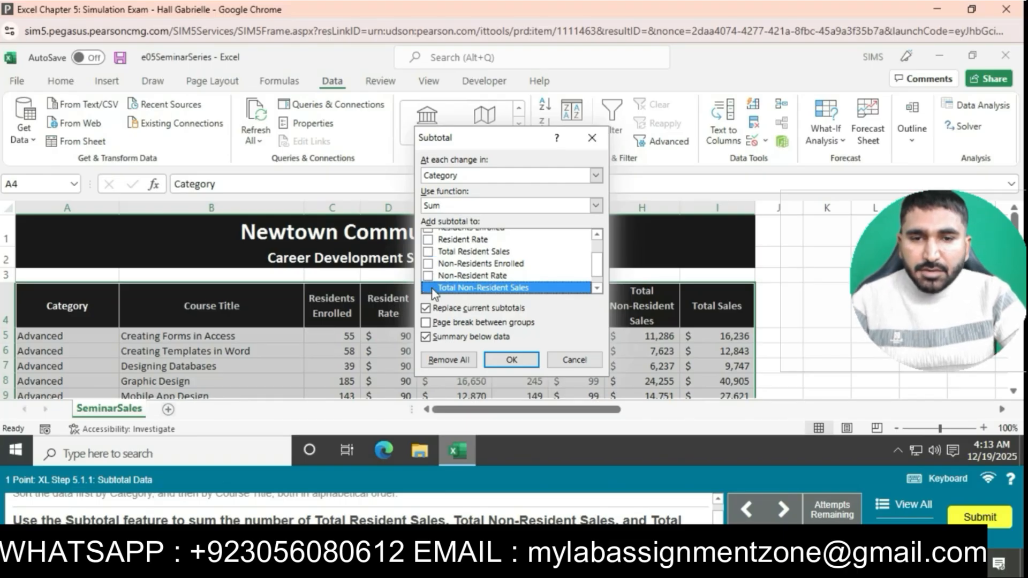
pyautogui.click(428, 251)
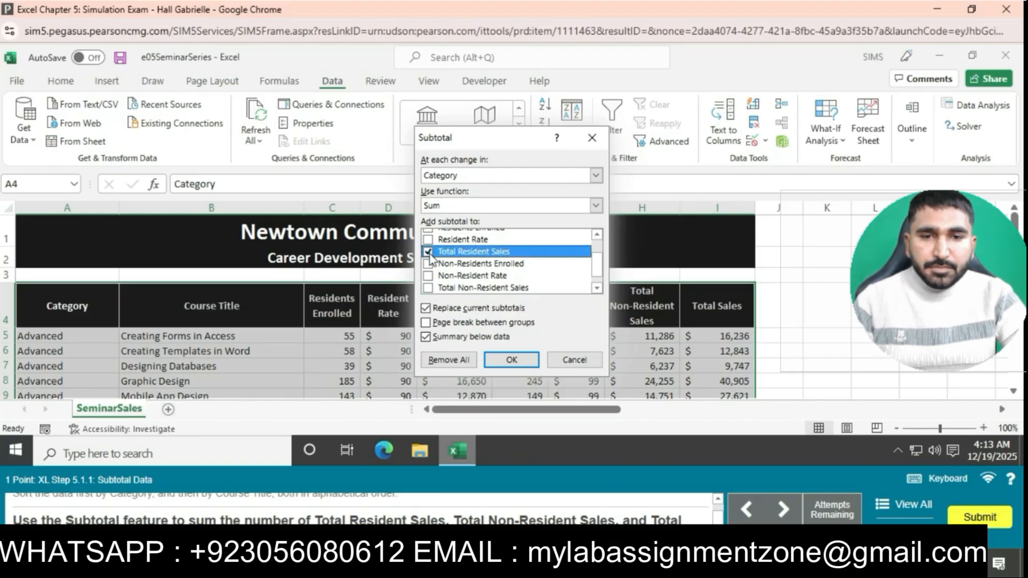
pyautogui.click(428, 288)
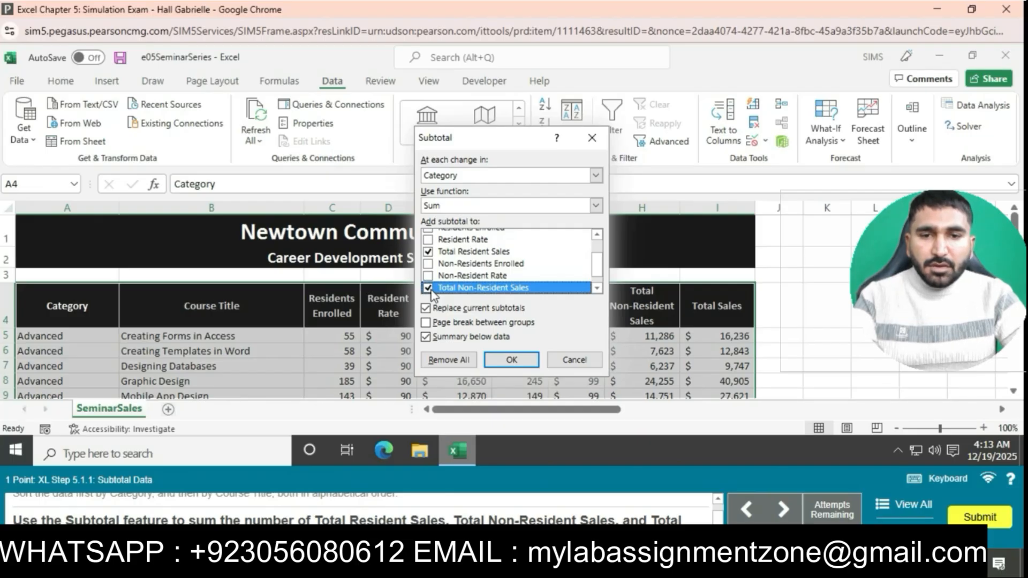
pyautogui.scroll(-1, 442, 275)
pyautogui.click(511, 359)
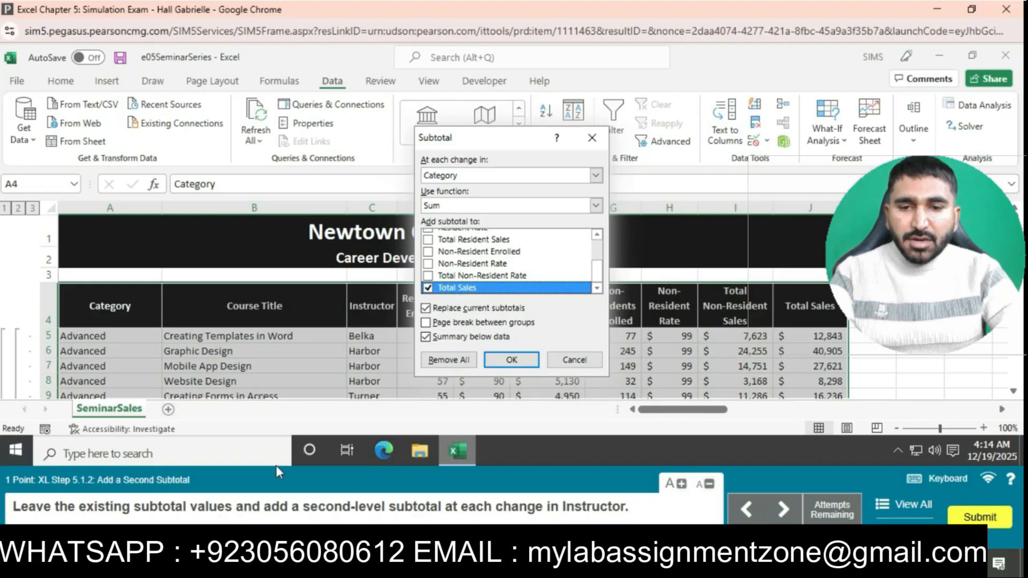
# Add a second-level Sum subtotal at each change in Instructor without replacing the current subtotals
pyautogui.click(426, 308)
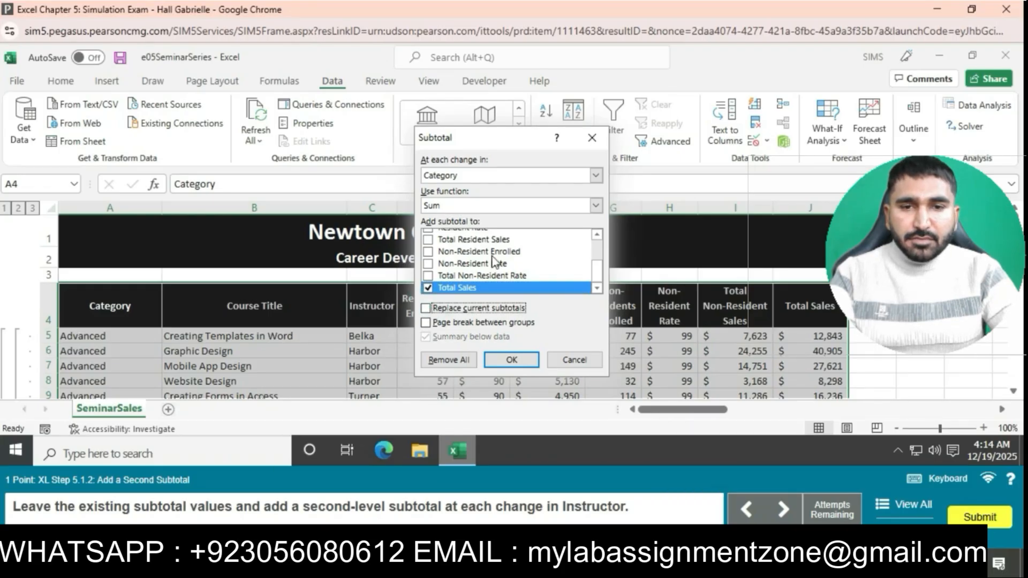
pyautogui.click(595, 175)
pyautogui.click(511, 209)
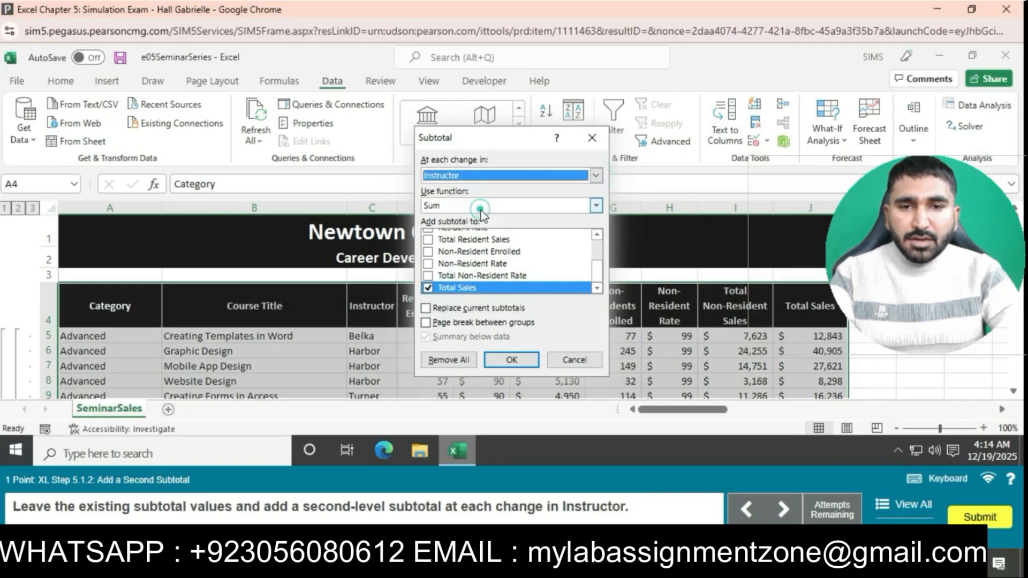
pyautogui.click(511, 361)
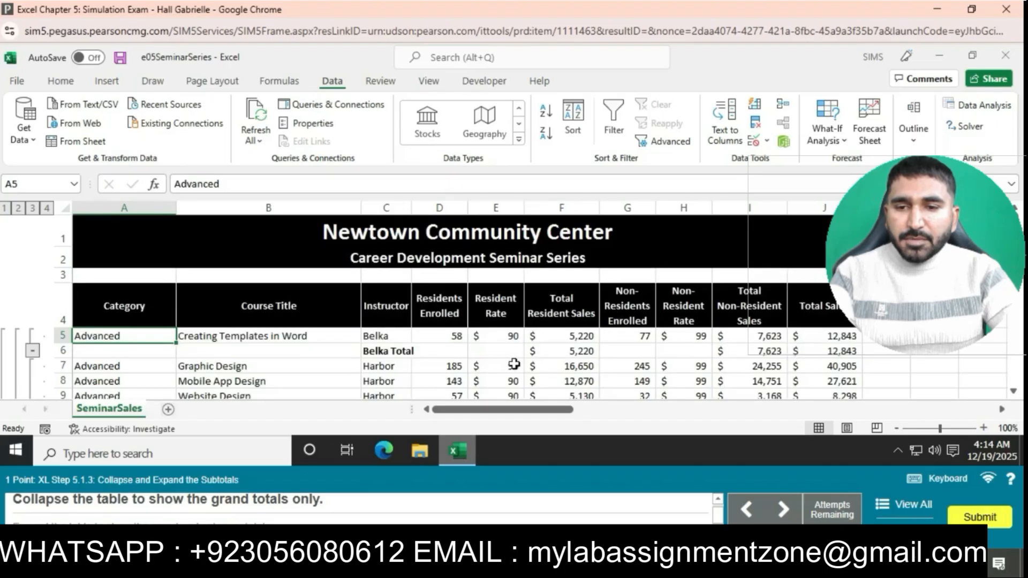
# Collapse the subtotaled rows to the grand total only and expand them level by level back to full detail
pyautogui.click(20, 209)
pyautogui.click(5, 208)
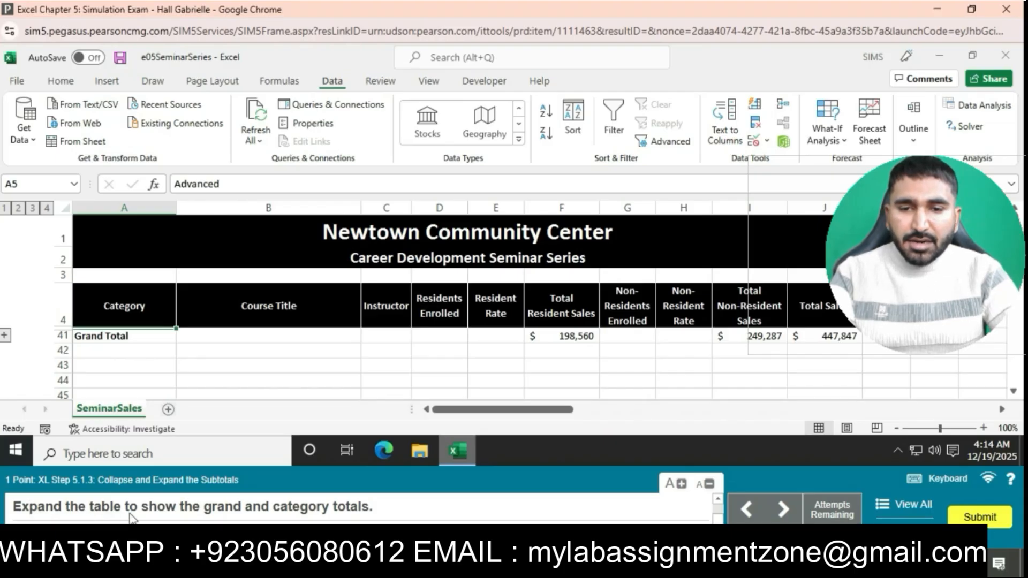
pyautogui.click(15, 210)
pyautogui.click(28, 211)
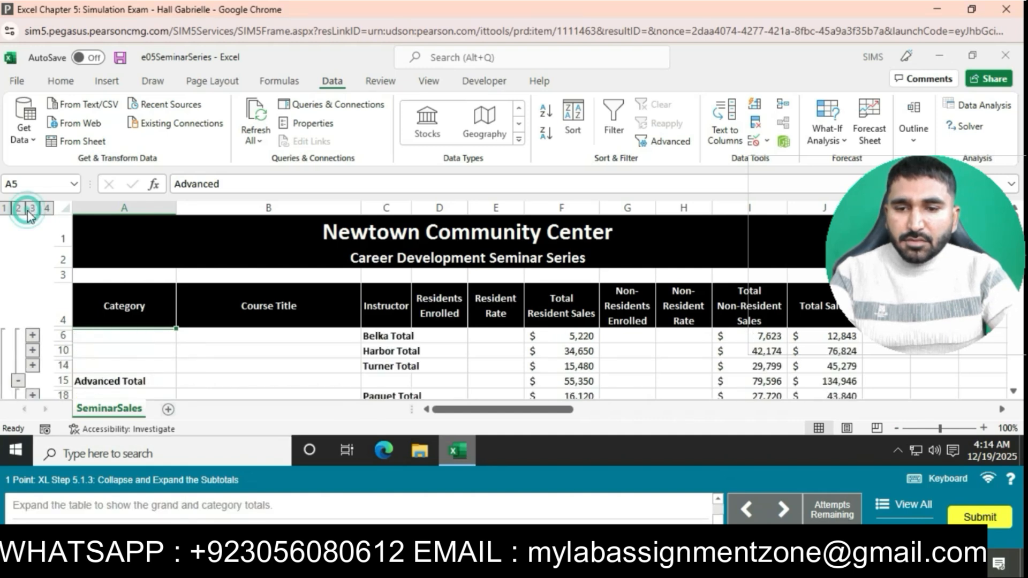
pyautogui.click(46, 209)
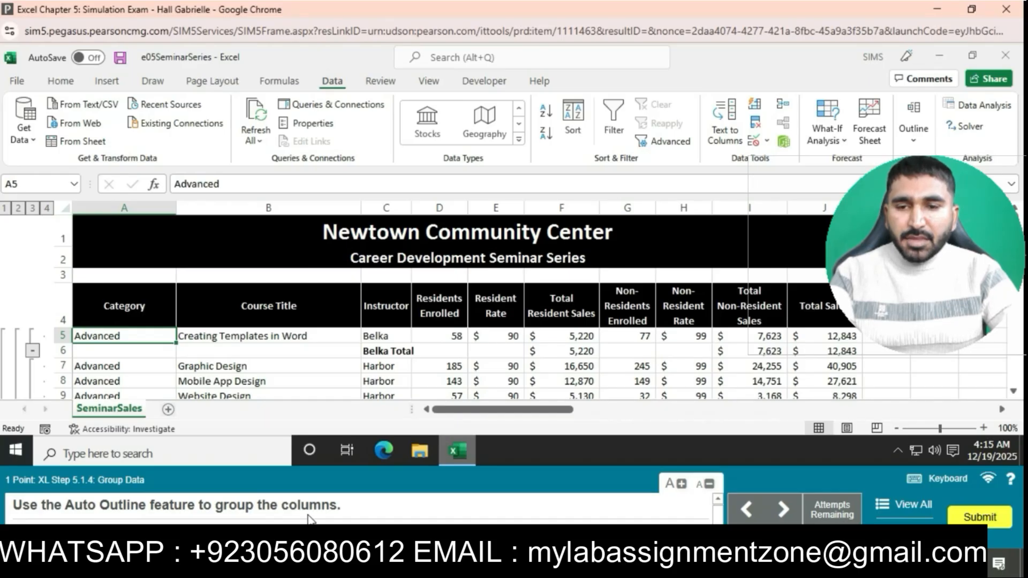
# Group the columns with Auto Outline and collapse the outer column group that ends at Total Sales
pyautogui.click(913, 128)
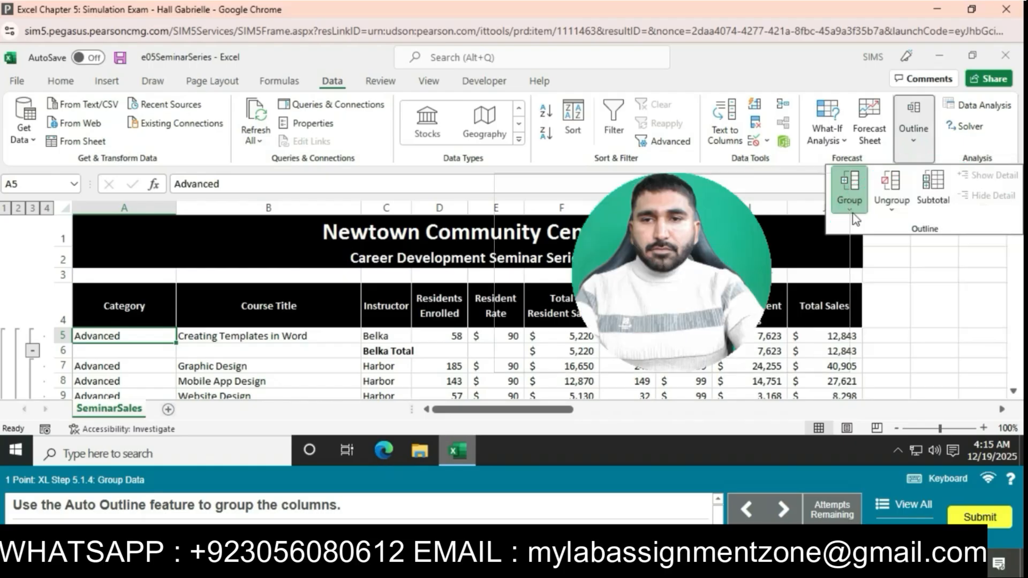
pyautogui.click(848, 210)
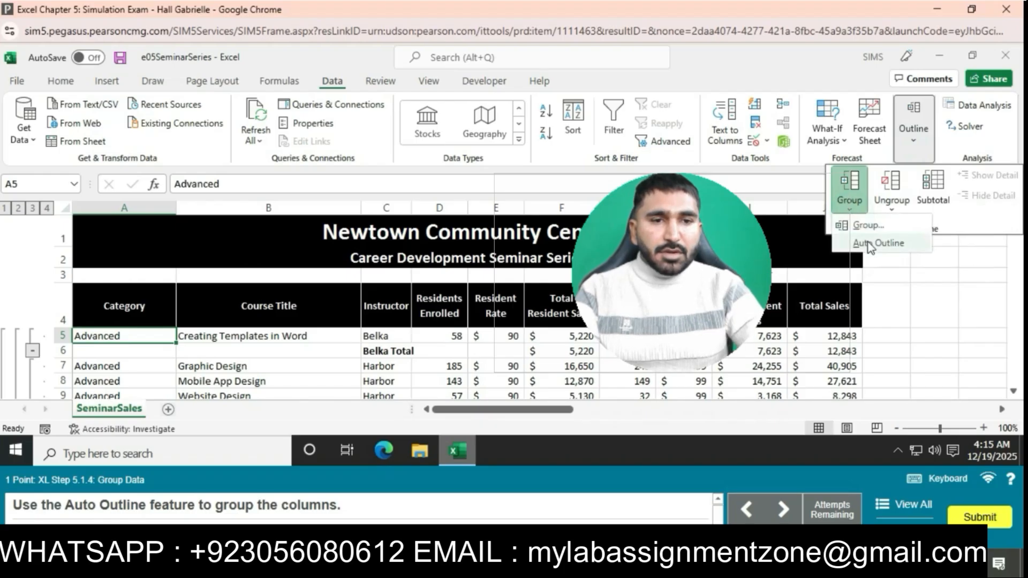
pyautogui.click(872, 239)
pyautogui.click(487, 268)
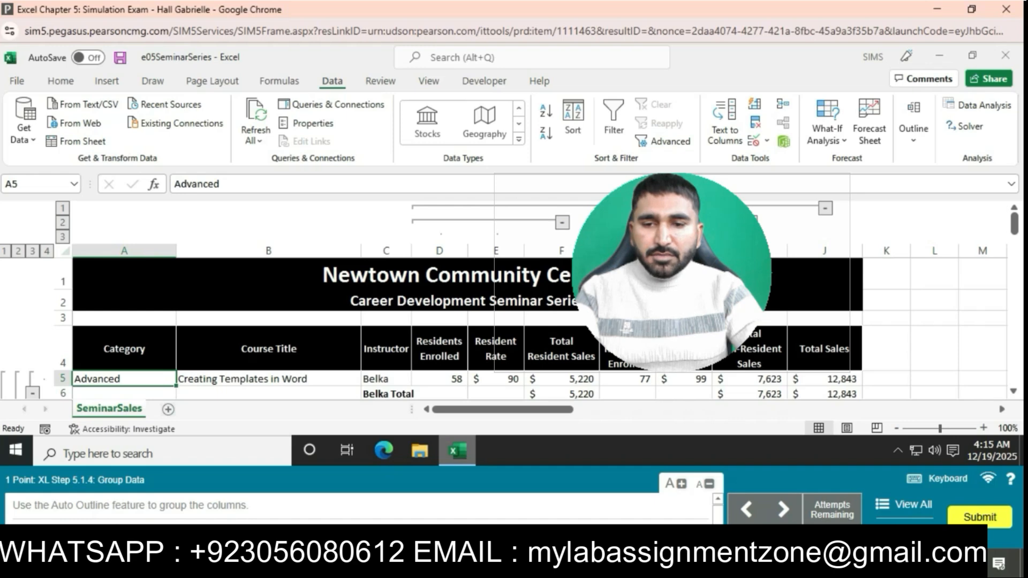
pyautogui.click(825, 209)
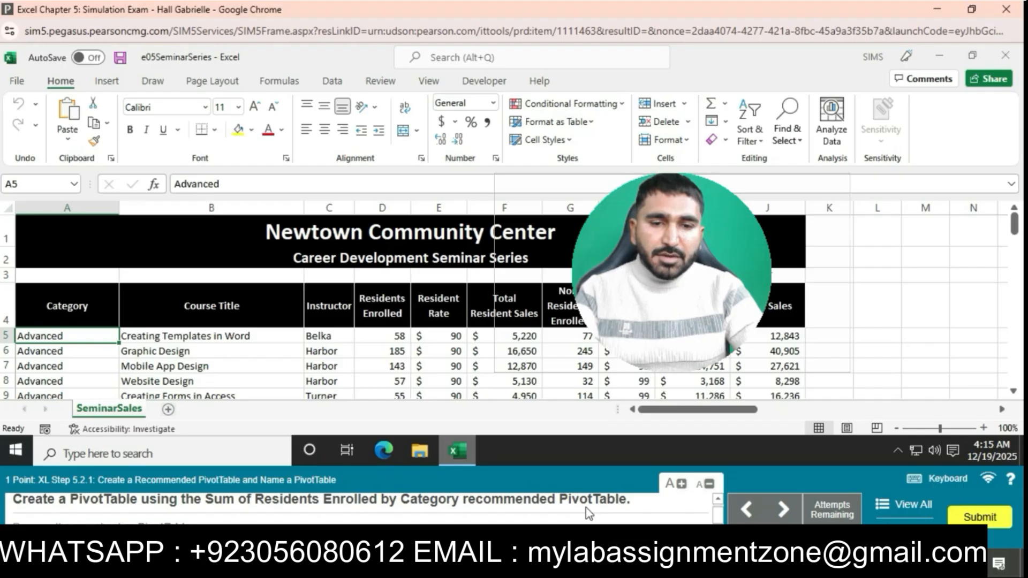
# Create the recommended PivotTable Sum of Residents Enrolled by Category from the seminar data
pyautogui.click(107, 81)
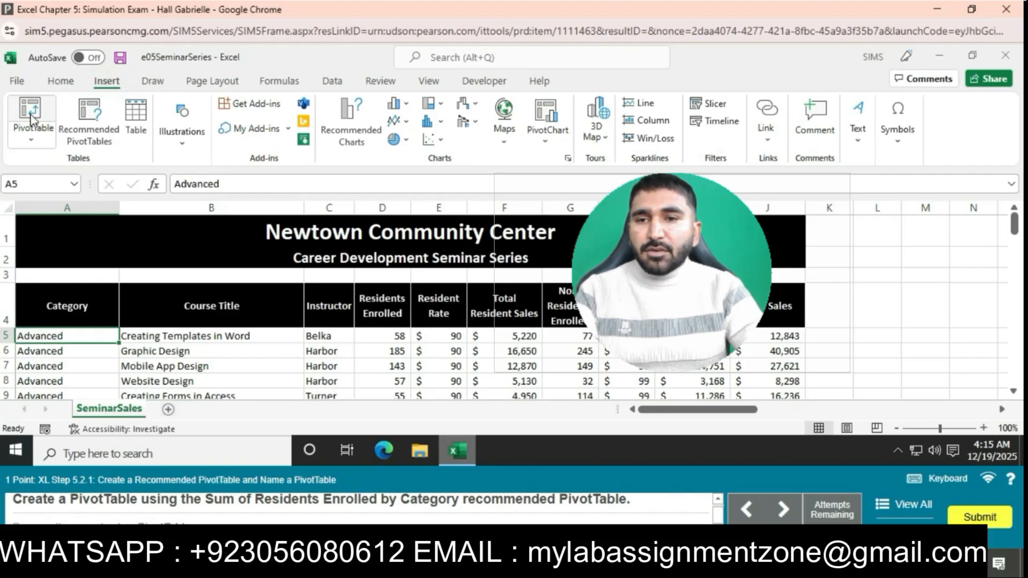
pyautogui.click(82, 118)
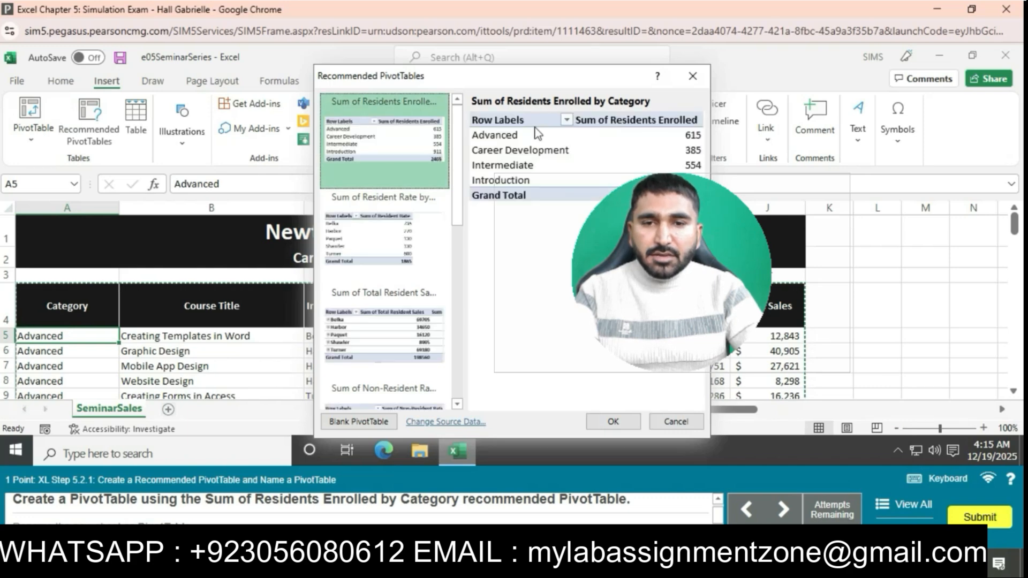
pyautogui.click(613, 421)
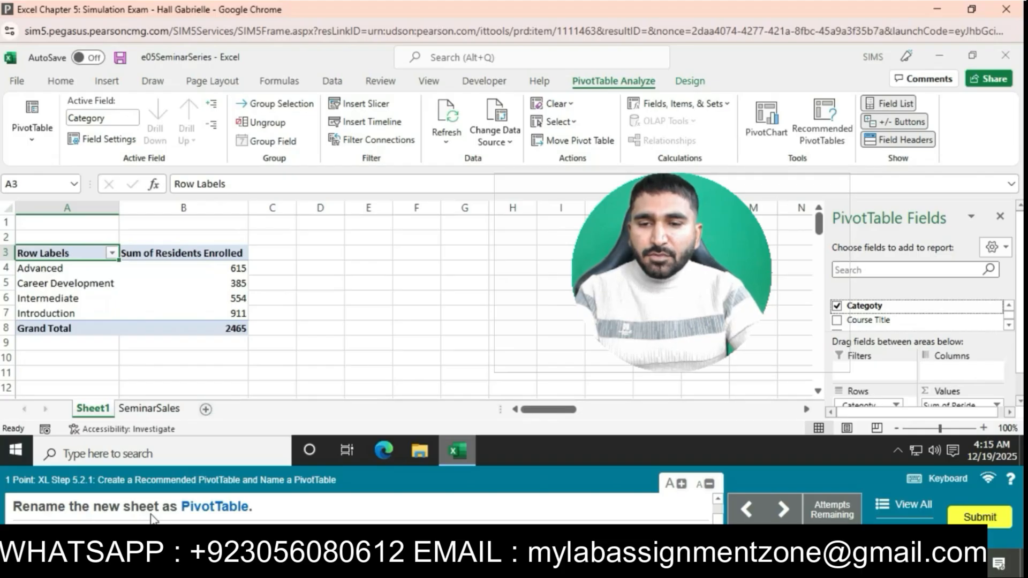
# Rename the new sheet as PivotTable
pyautogui.rightClick(106, 411)
pyautogui.click(167, 263)
pyautogui.press('BackSpace')
pyautogui.write('Pivot')
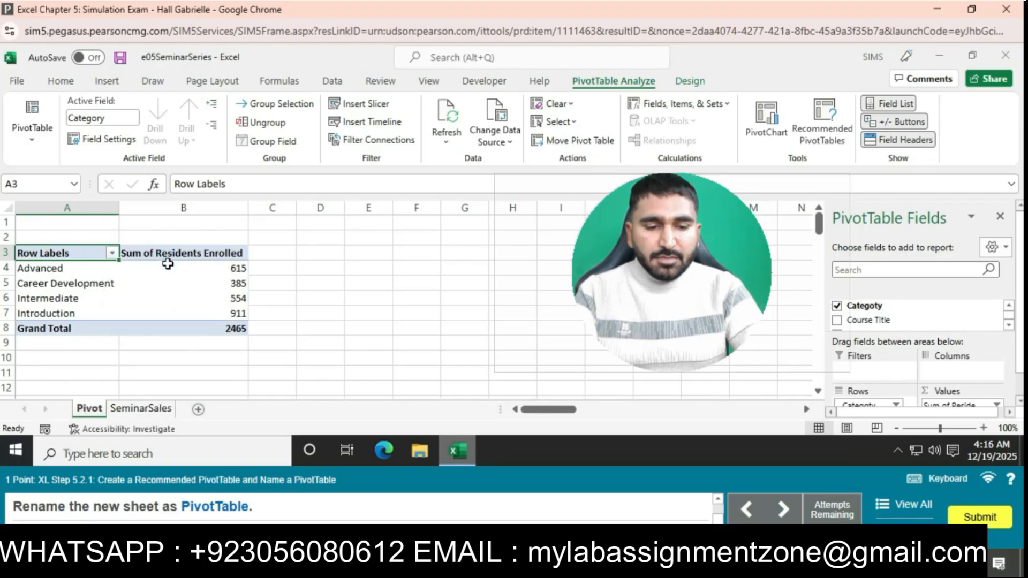
pyautogui.write('Table')
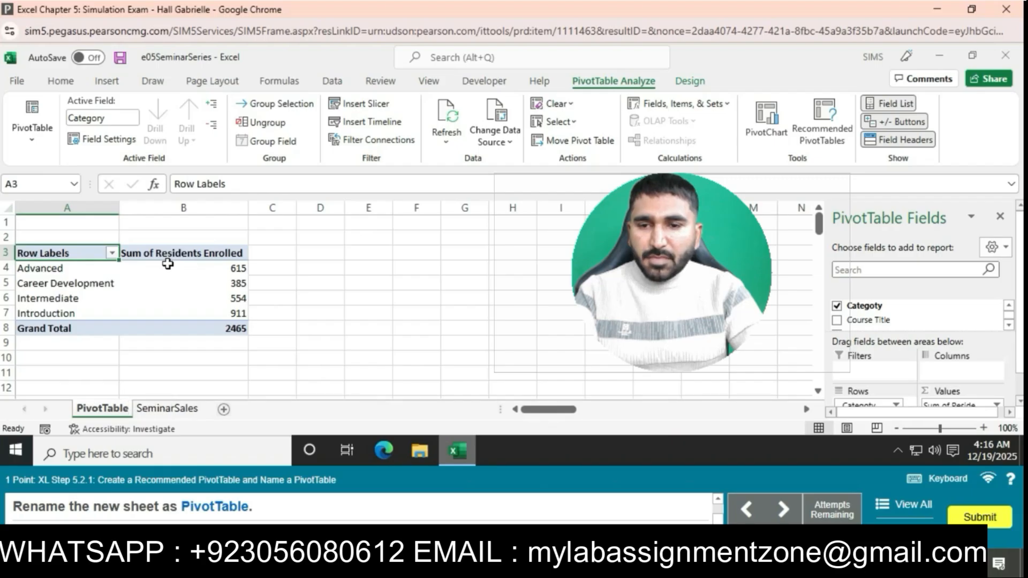
pyautogui.click(329, 328)
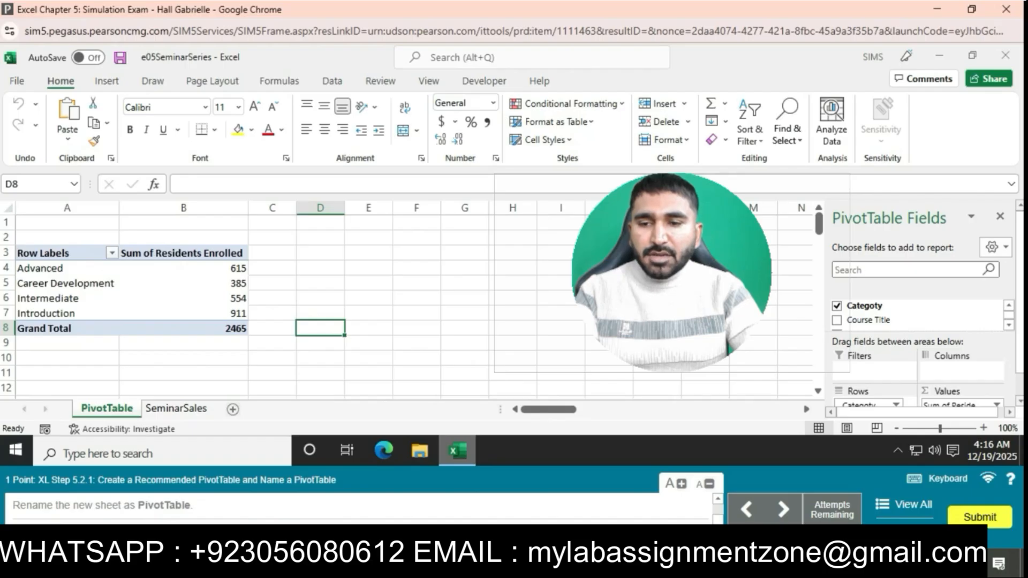
# Open the name of the Residents Enrolled PivotTable for editing
pyautogui.click(217, 297)
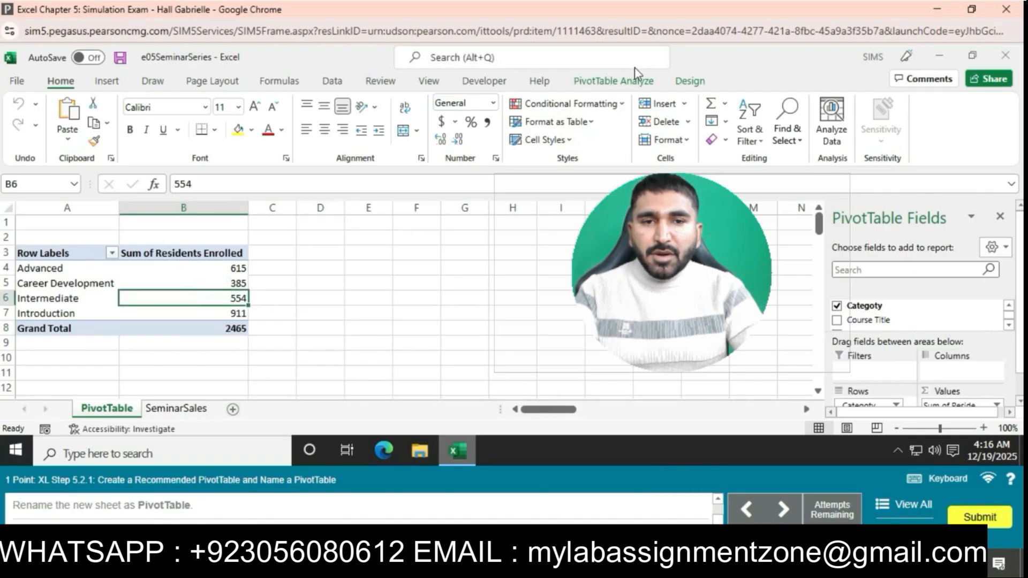
pyautogui.click(616, 81)
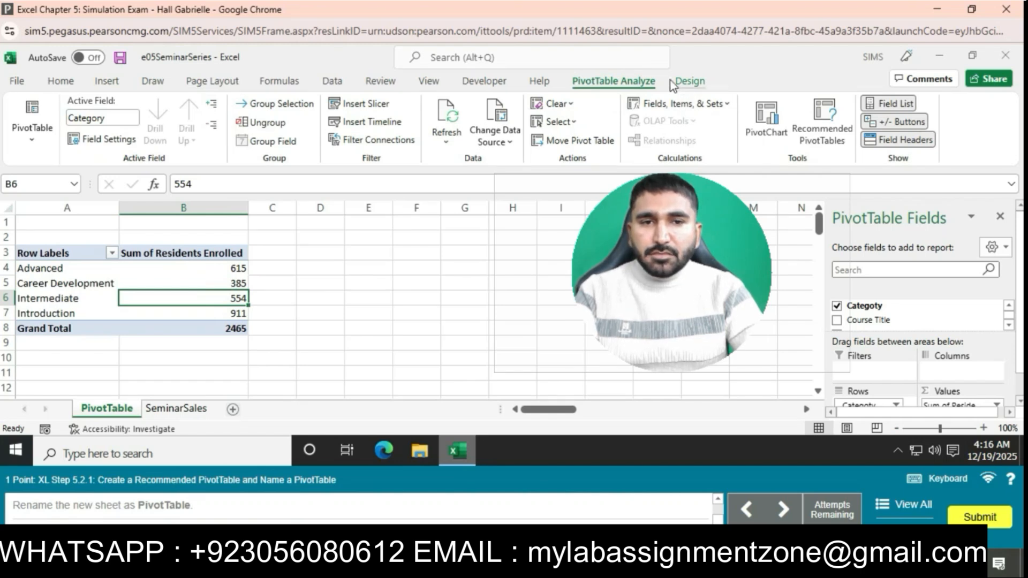
pyautogui.click(45, 145)
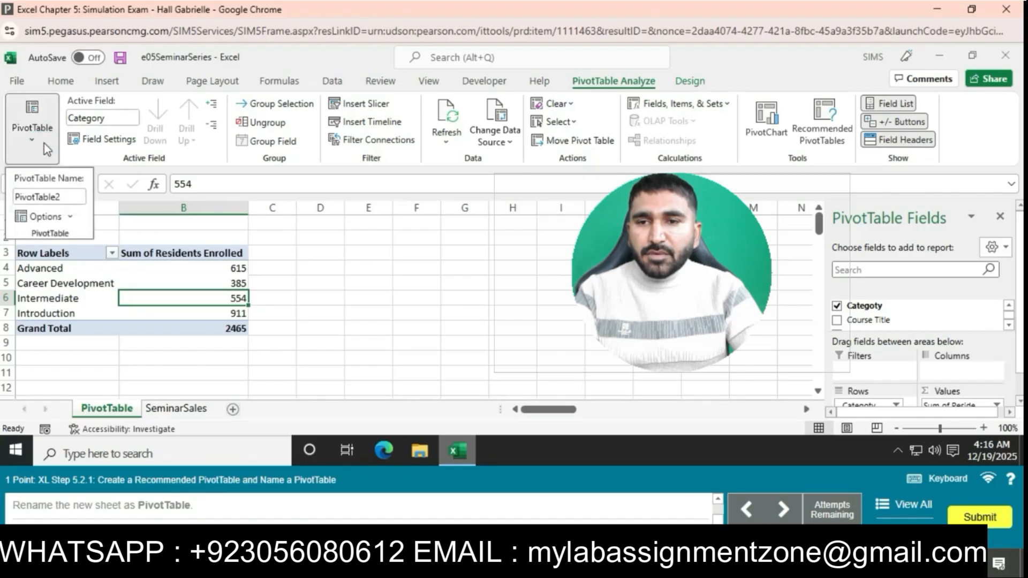
pyautogui.click(62, 201)
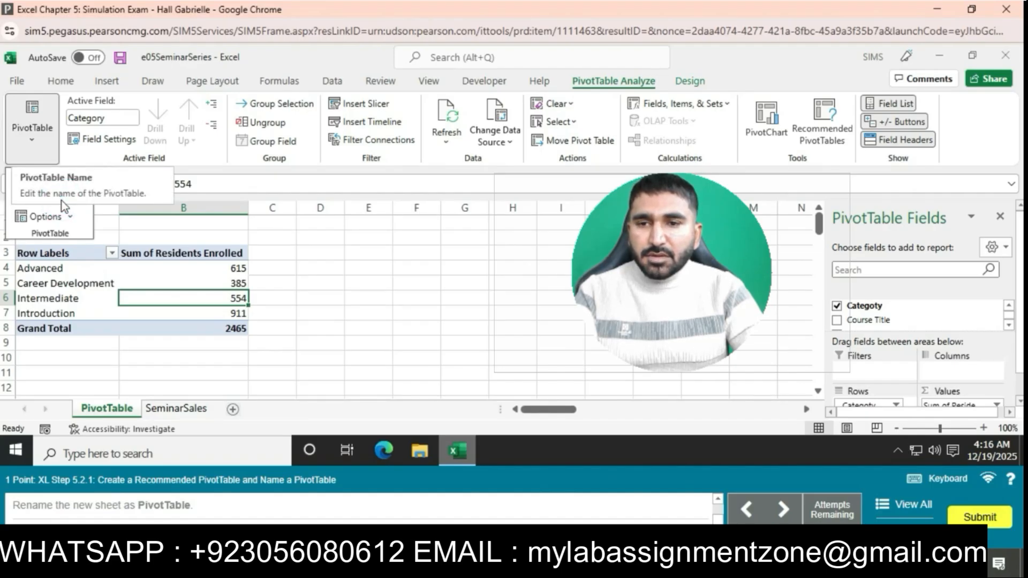
pyautogui.click(108, 269)
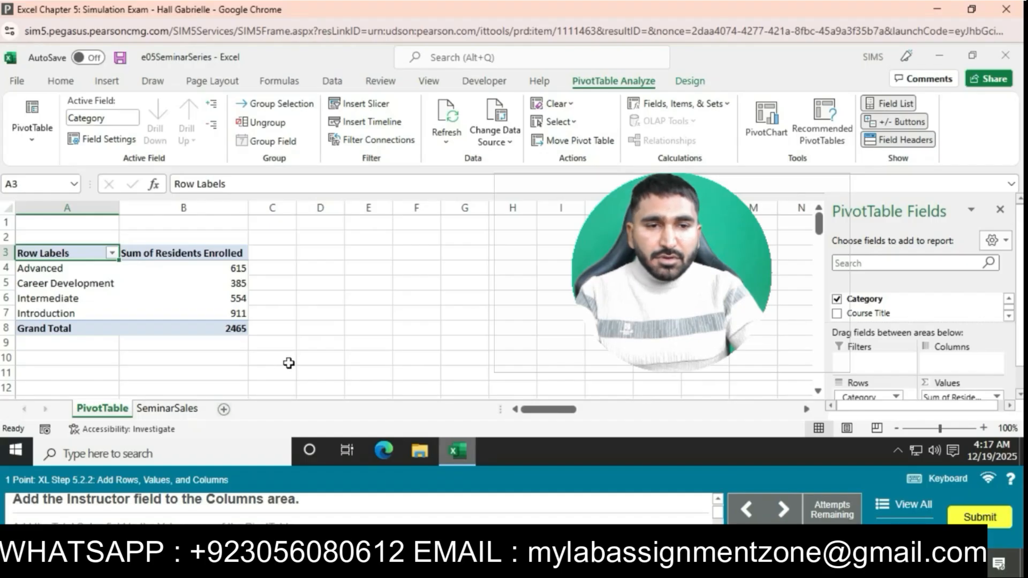
# Add the Instructor field to the Columns area of the PivotTable
pyautogui.click(198, 268)
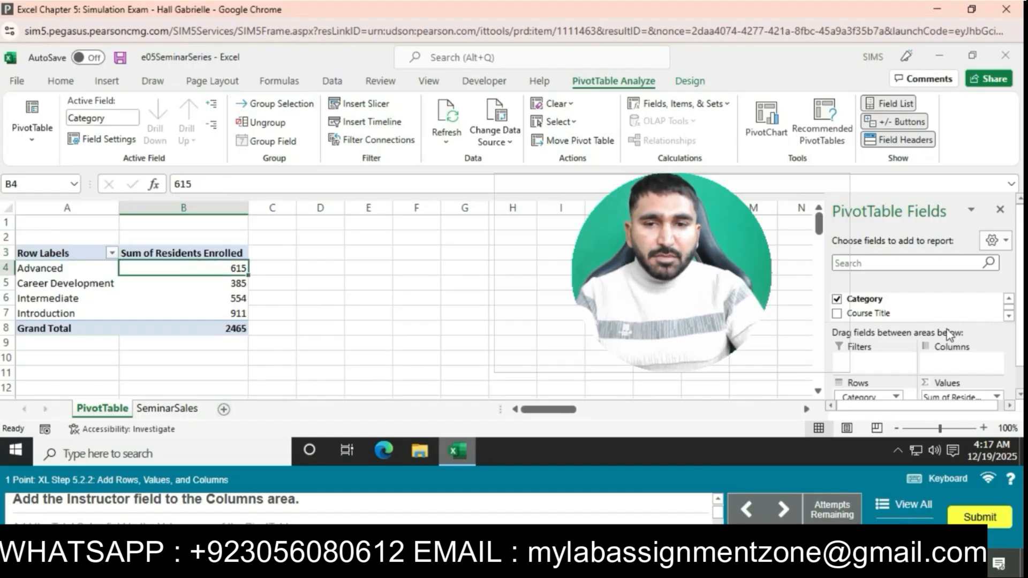
pyautogui.scroll(-2, 1006, 316)
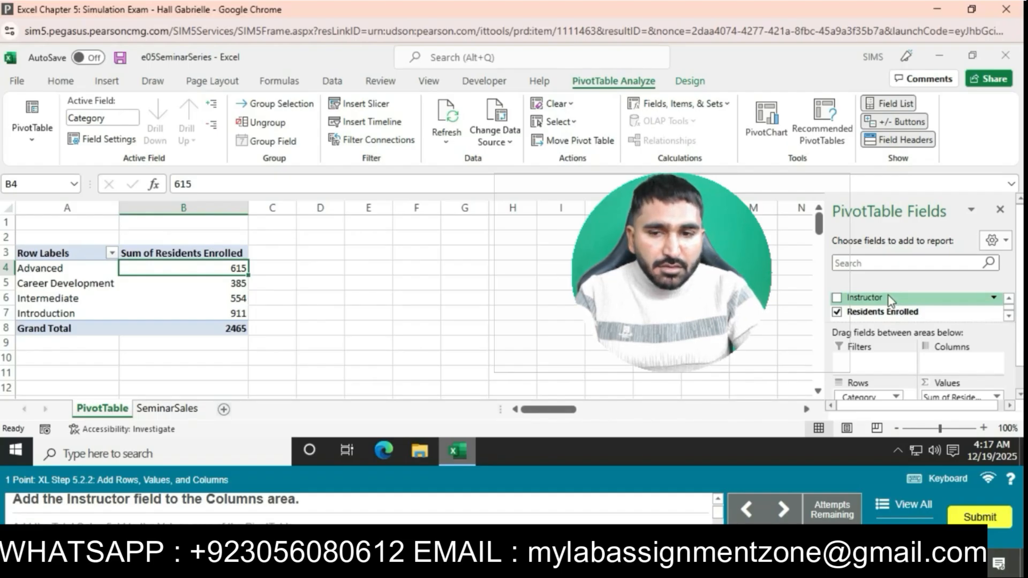
pyautogui.moveTo(888, 296); pyautogui.dragTo(958, 361)
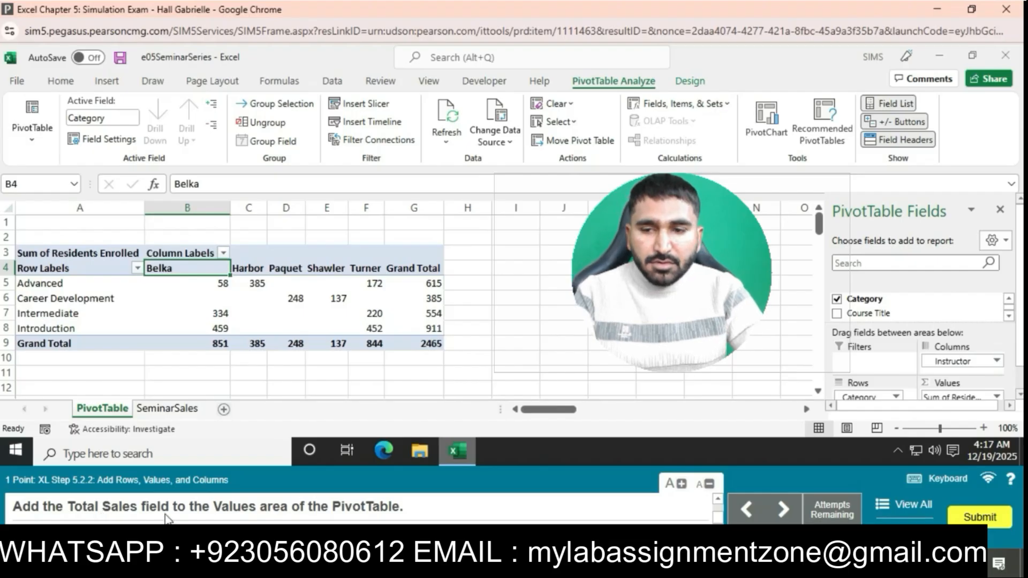
# Add the Total Sales field to the Values area of the PivotTable
pyautogui.scroll(-1, 913, 370)
pyautogui.click(1009, 289)
pyautogui.click(1008, 289)
pyautogui.click(1008, 289)
pyautogui.click(1008, 289)
pyautogui.click(1008, 289)
pyautogui.click(1008, 289)
pyautogui.moveTo(860, 281); pyautogui.dragTo(979, 375)
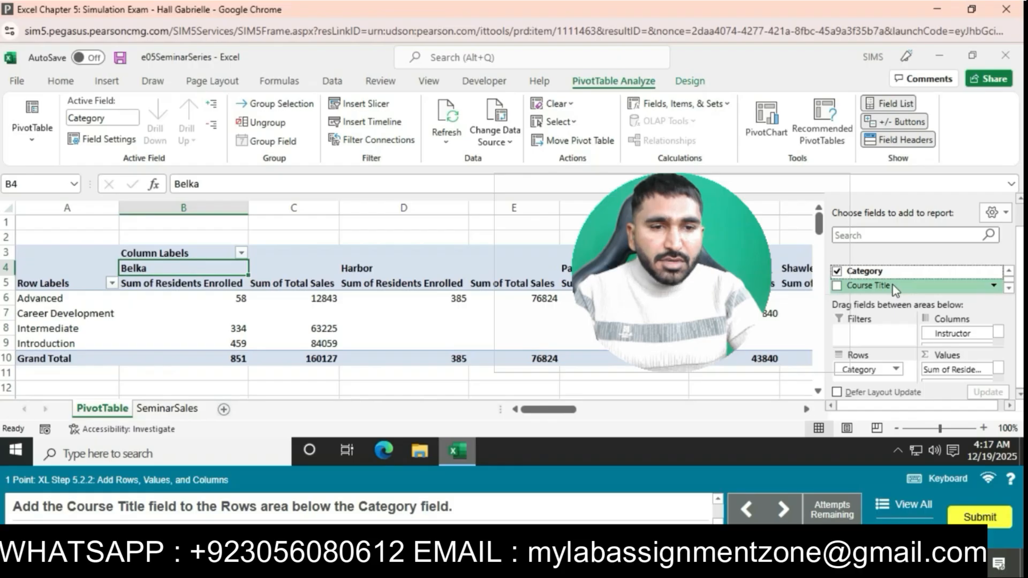
# Add the Course Title field to the Rows area below Category and collapse the Advanced seminars to their totals
pyautogui.moveTo(893, 289); pyautogui.dragTo(887, 374)
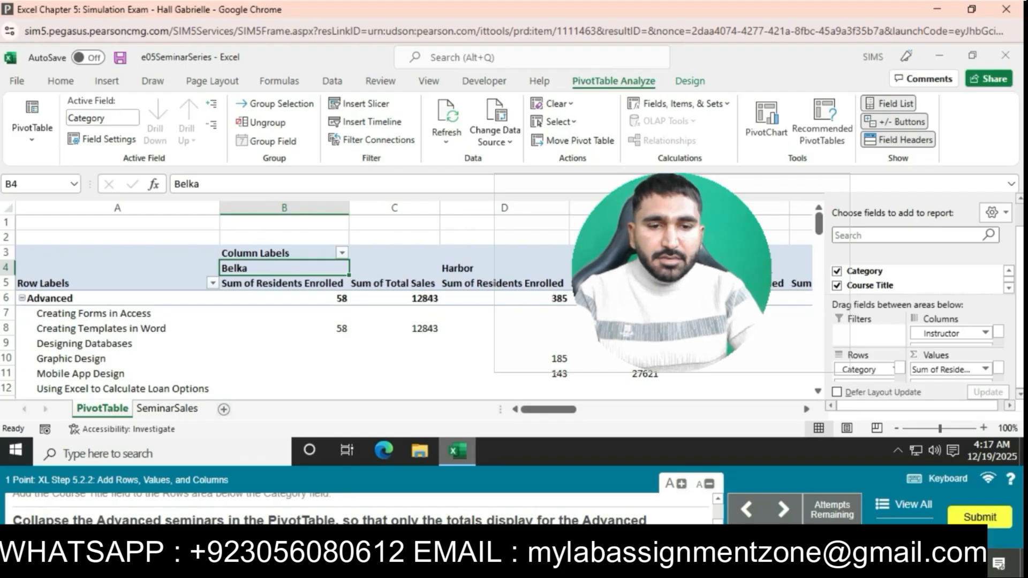
pyautogui.click(22, 298)
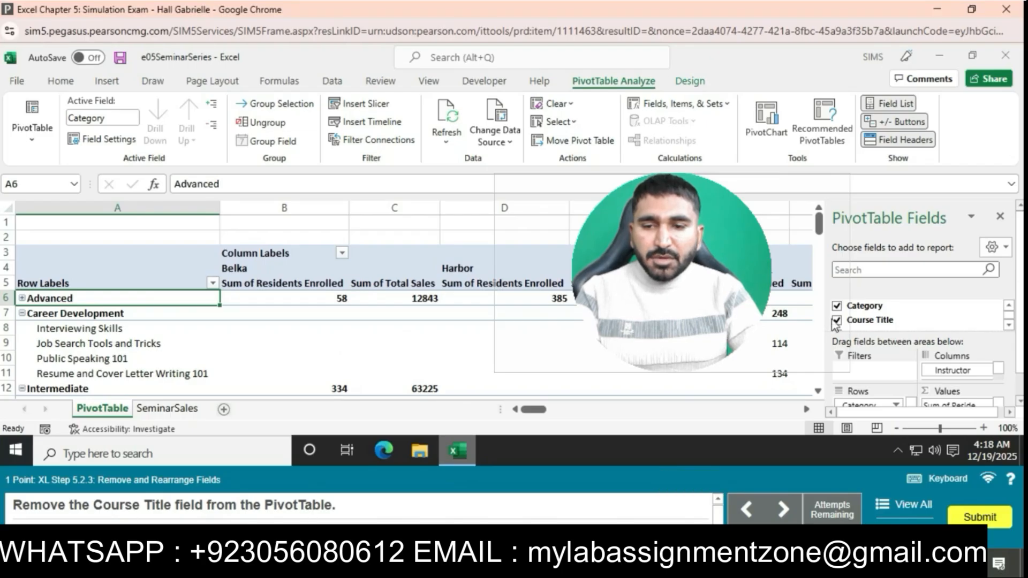
# Remove the Course Title field from the PivotTable and move Instructor from Columns to Rows below Category
pyautogui.scroll(-1, 910, 362)
pyautogui.scroll(-1, 948, 380)
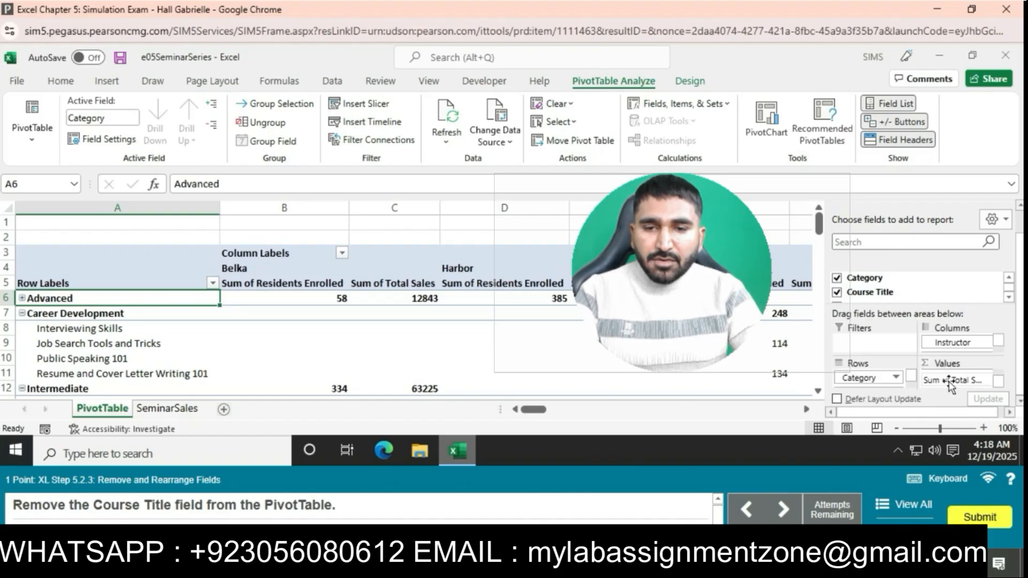
pyautogui.scroll(-1, 907, 382)
pyautogui.click(897, 379)
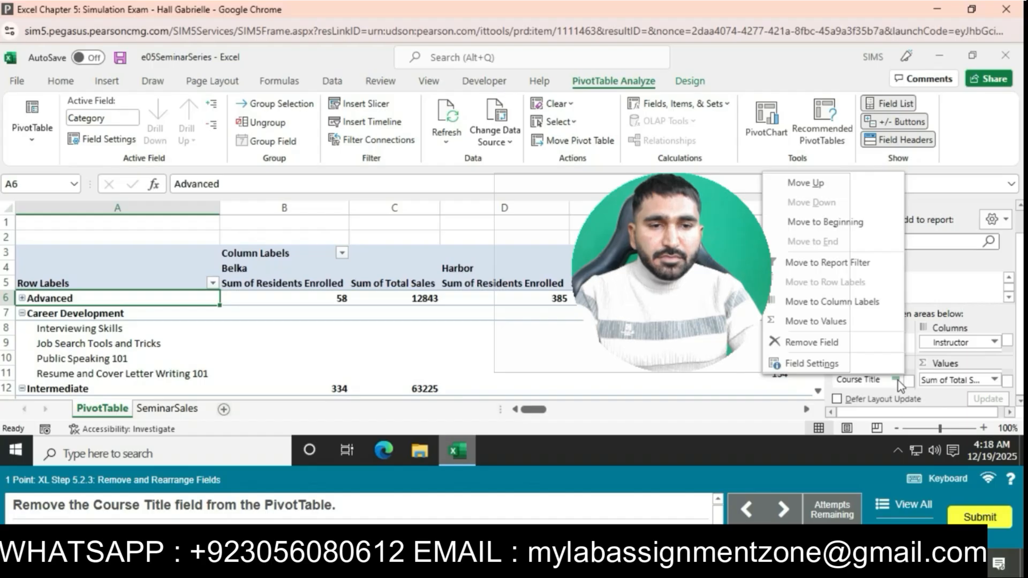
pyautogui.click(862, 344)
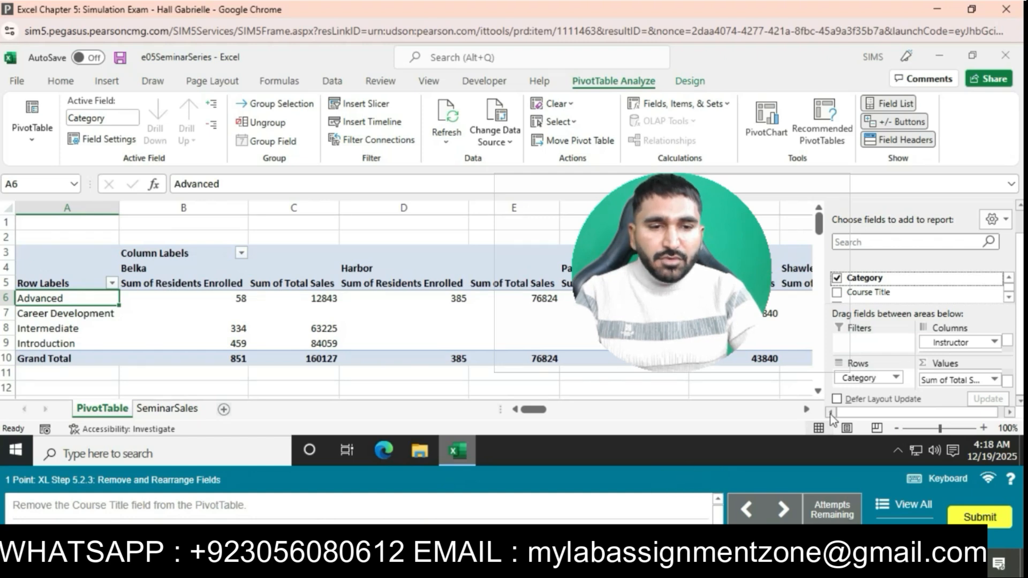
pyautogui.moveTo(954, 343); pyautogui.dragTo(872, 379)
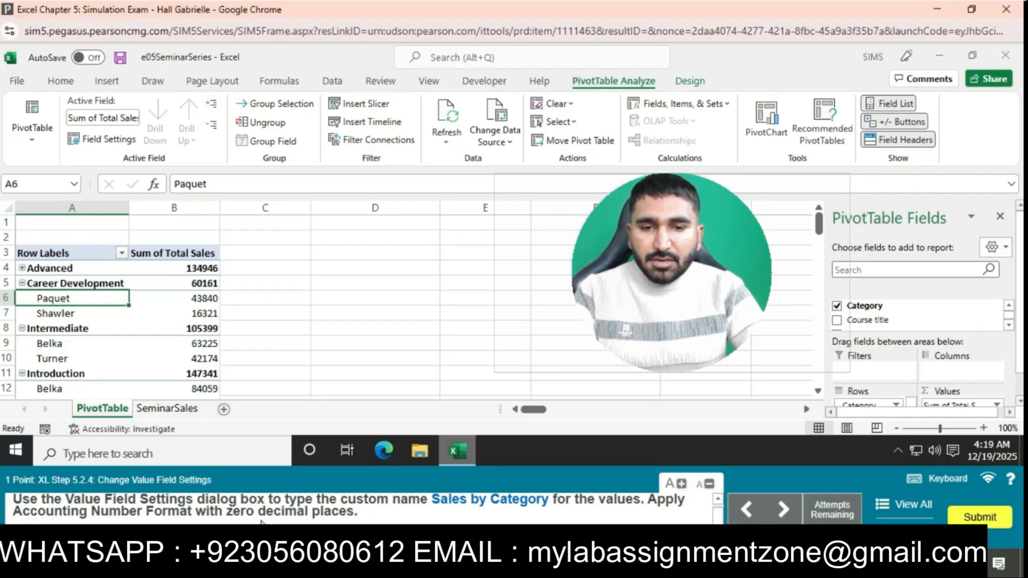
# Set the custom name of the Sum of Total Sales value field to Sales by Category
pyautogui.scroll(-1, 967, 395)
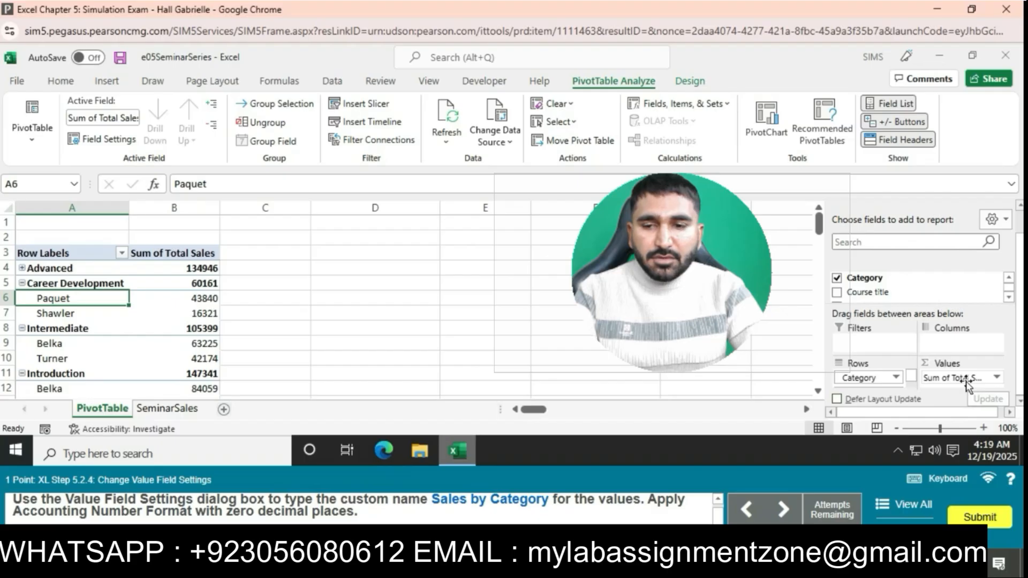
pyautogui.click(967, 381)
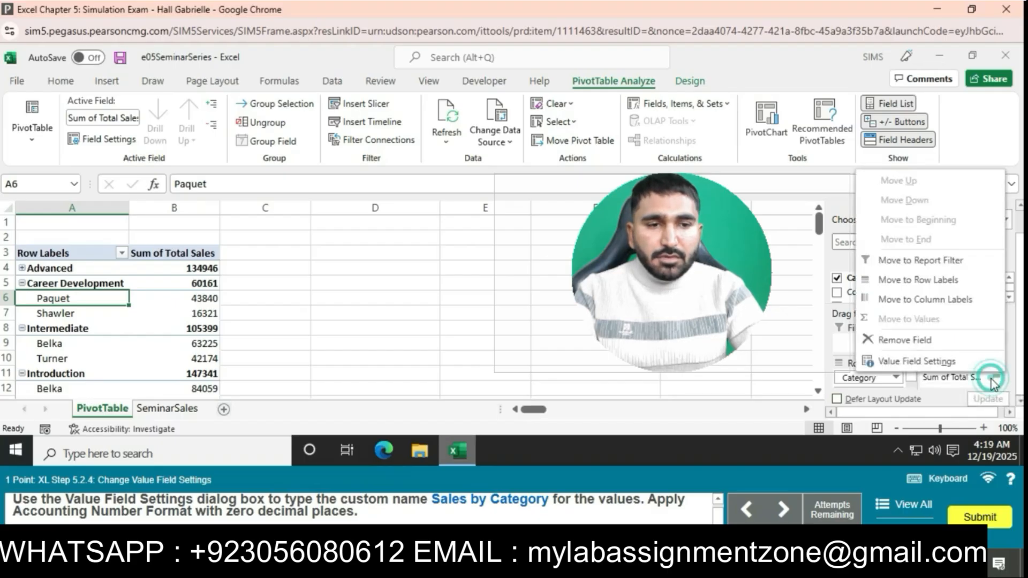
pyautogui.click(969, 364)
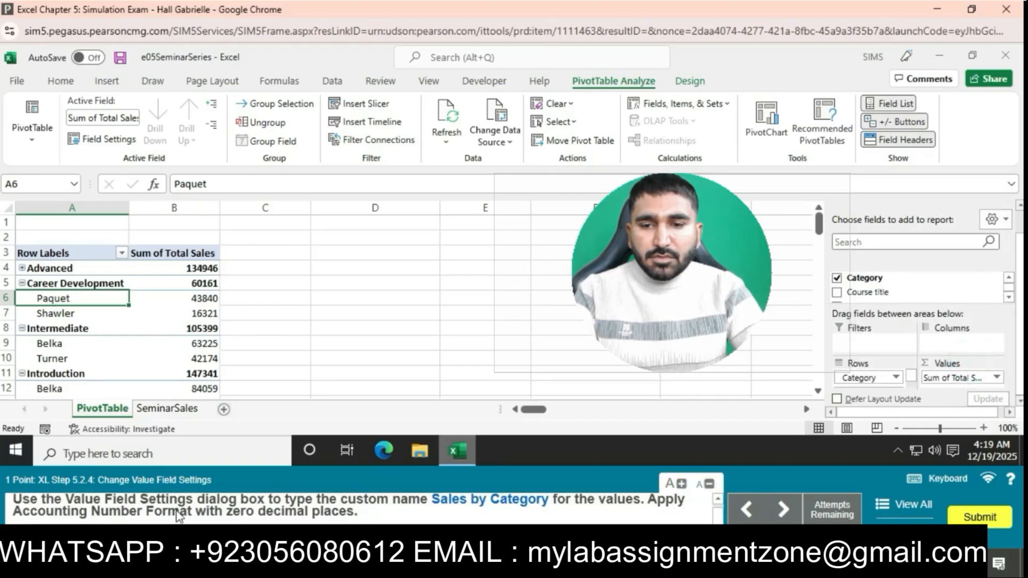
pyautogui.click(179, 253)
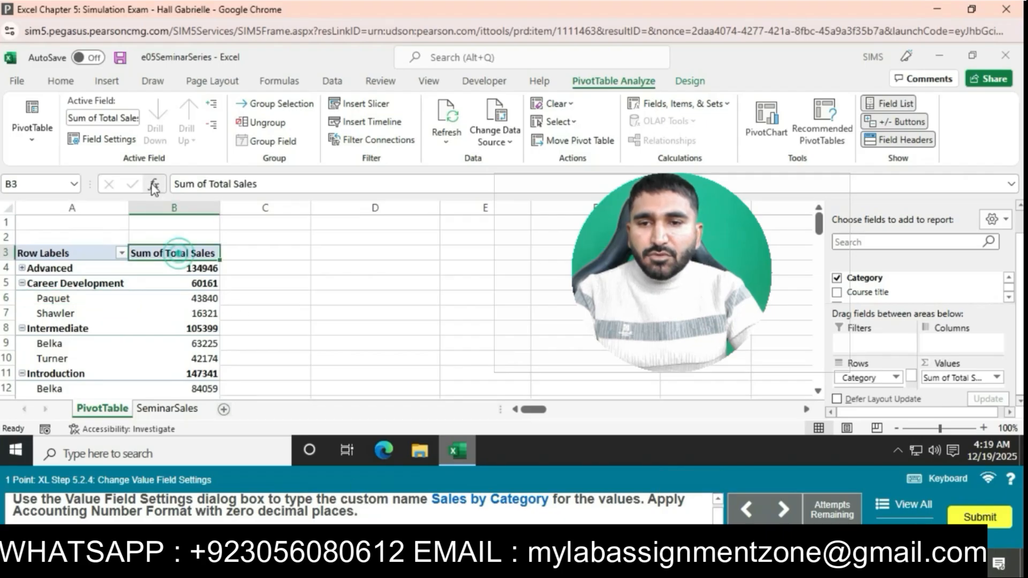
pyautogui.click(115, 140)
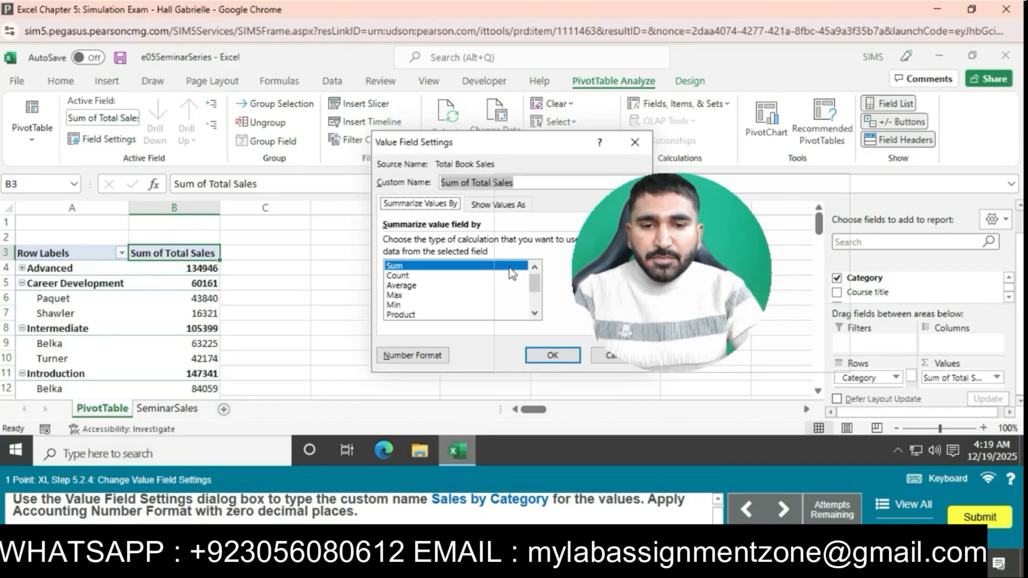
pyautogui.write('Sales by ')
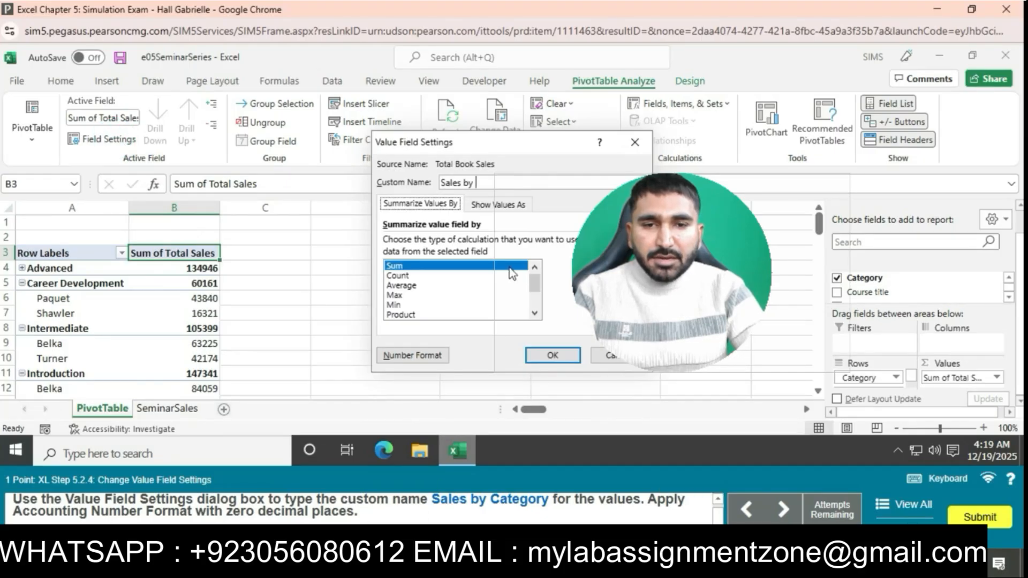
pyautogui.write('Category')
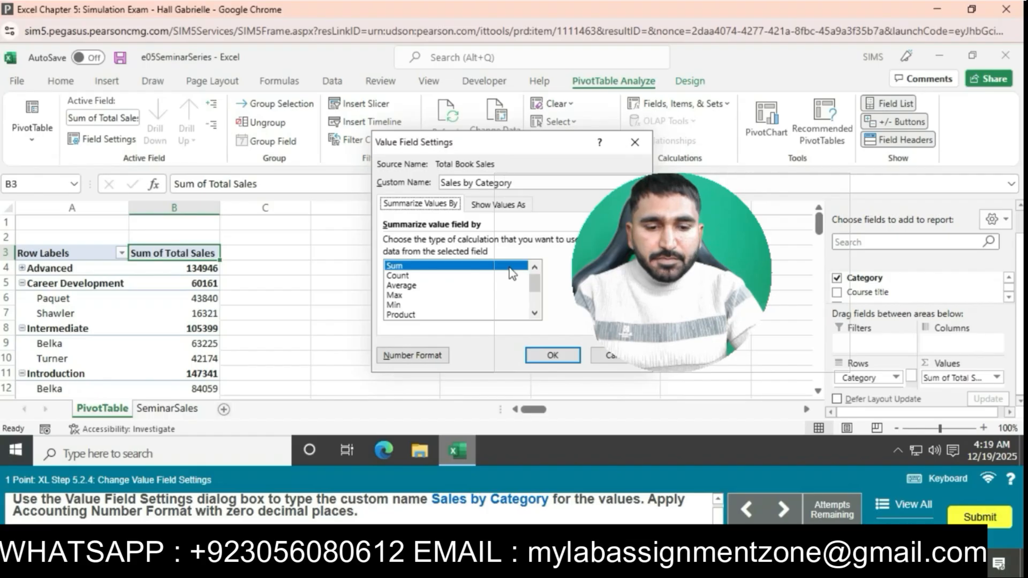
# Format the value field's numbers as Accounting with 0 decimal places and apply the field settings
pyautogui.click(412, 354)
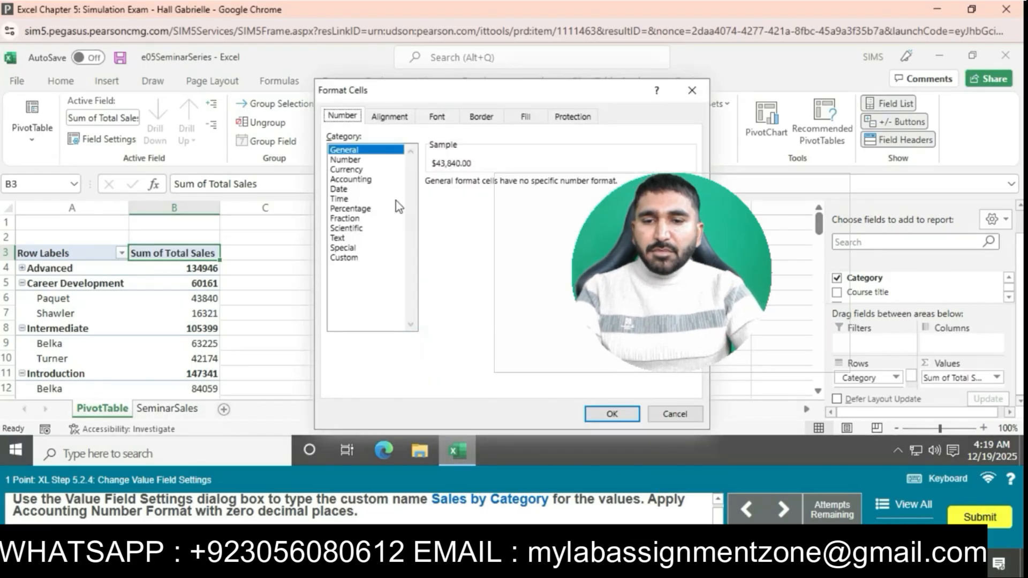
pyautogui.click(356, 181)
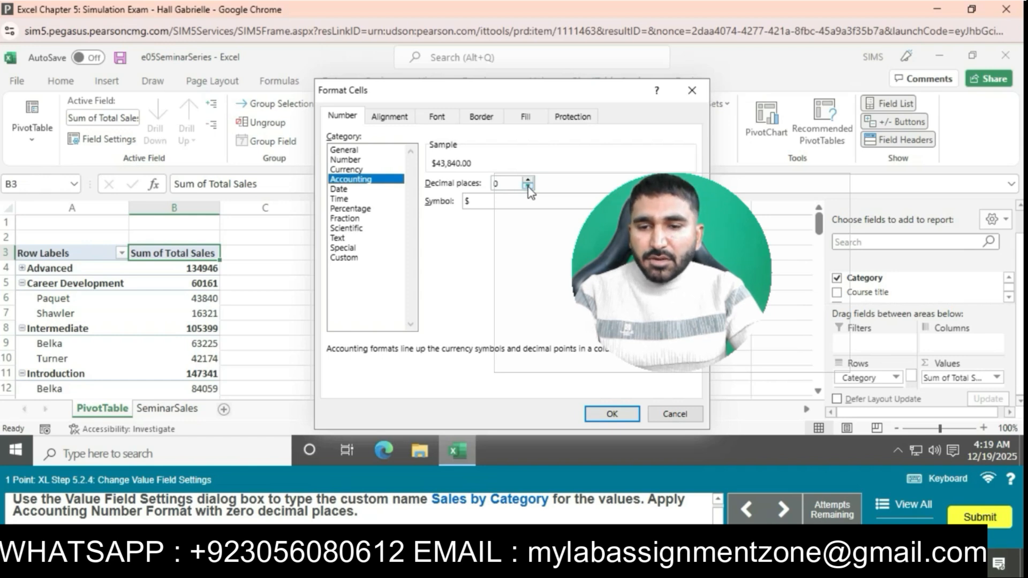
pyautogui.click(612, 414)
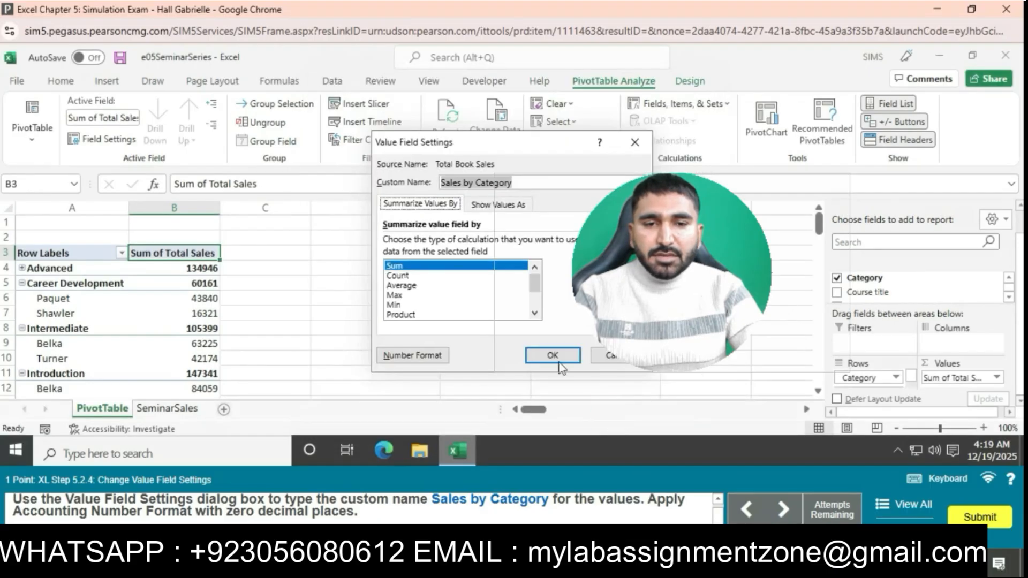
pyautogui.click(552, 354)
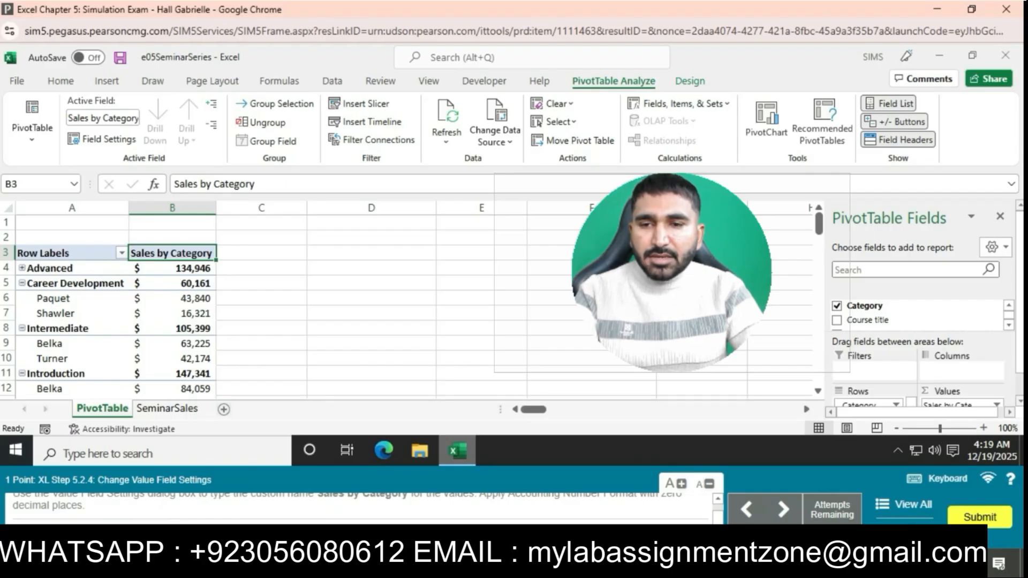
# Replace the Row Labels heading in cell A3 of the PivotTable with Categories
pyautogui.click(48, 252)
pyautogui.click(249, 184)
pyautogui.press('BackSpace')
pyautogui.press('BackSpace')
pyautogui.press('BackSpace')
pyautogui.press('BackSpace')
pyautogui.press('BackSpace')
pyautogui.press('BackSpace')
pyautogui.press('BackSpace')
pyautogui.press('BackSpace')
pyautogui.press('BackSpace')
pyautogui.press('BackSpace')
pyautogui.write('Categor')
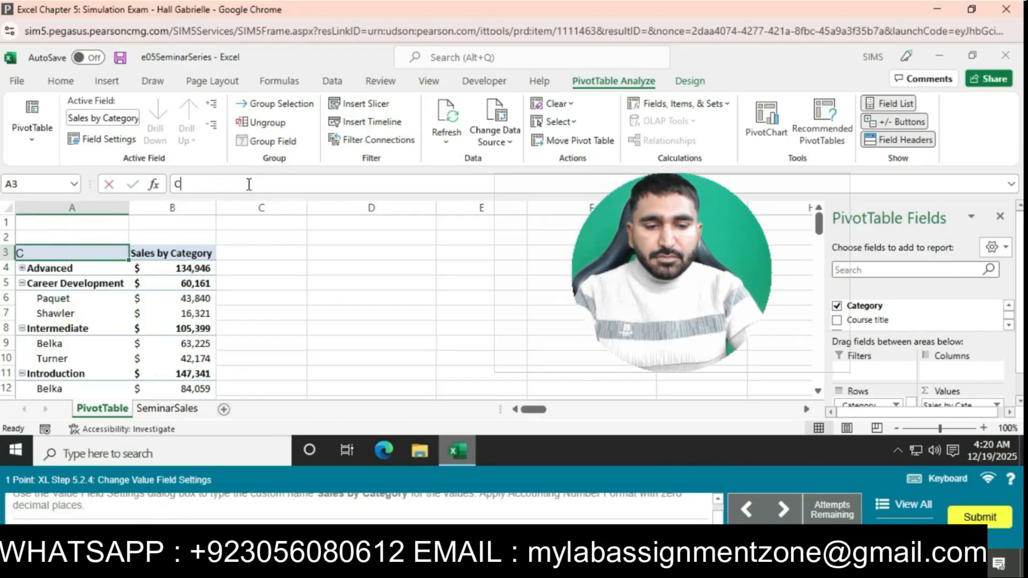
pyautogui.write('ies')
pyautogui.press('Return')
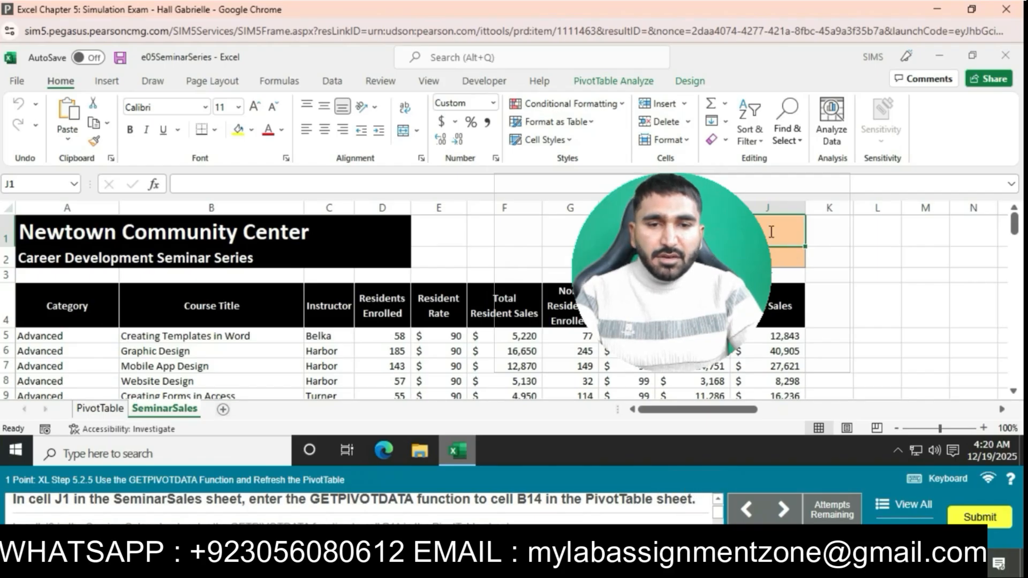
# Enter a GETPIVOTDATA formula in cell J1 of SeminarSales that references the grand total in PivotTable cell B14
pyautogui.write('=')
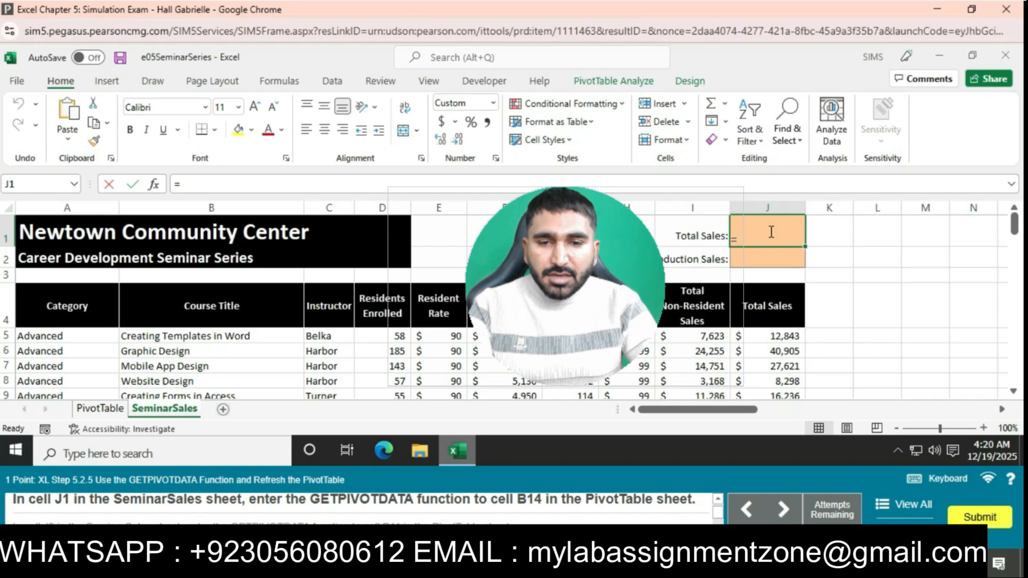
pyautogui.click(91, 408)
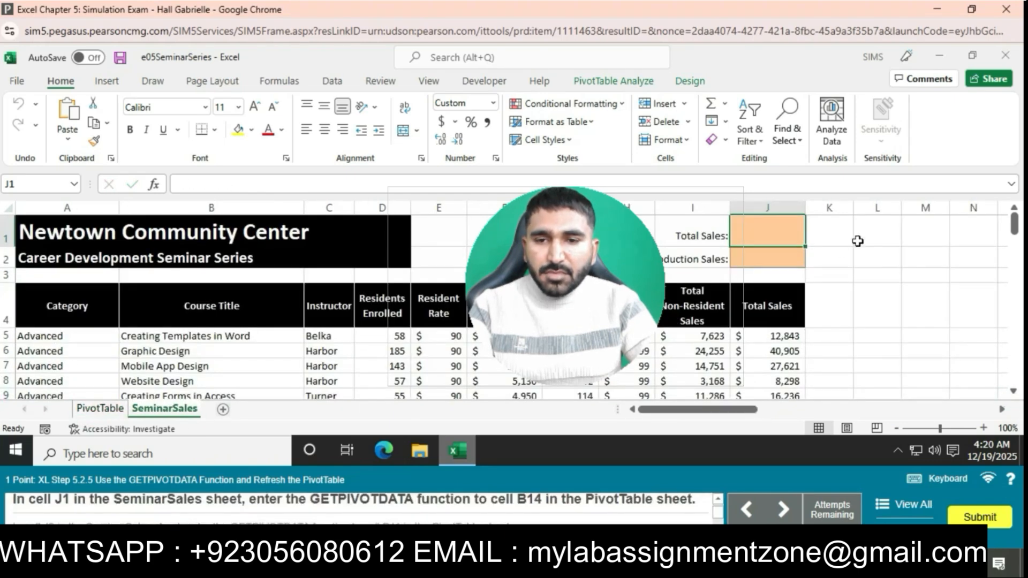
pyautogui.click(96, 408)
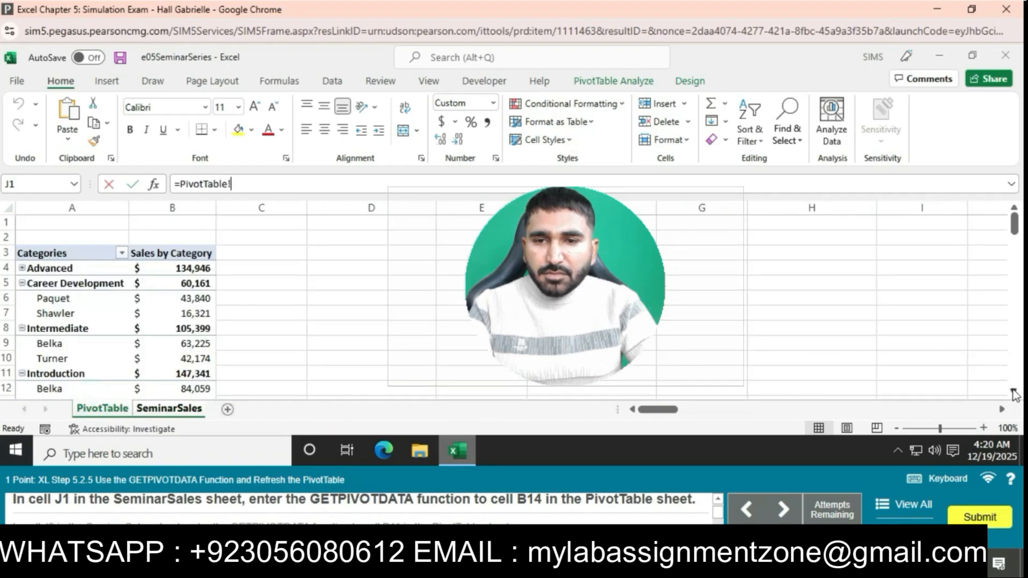
pyautogui.click(201, 387)
pyautogui.press('Return')
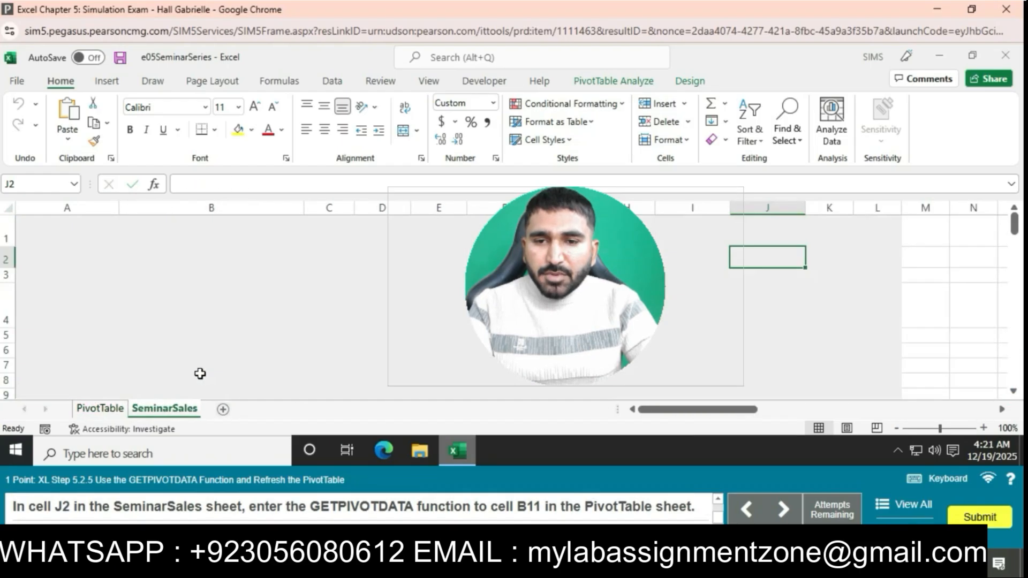
# Enter a GETPIVOTDATA formula in cell J2 of SeminarSales that references cell B11, the Introduction total, on the PivotTable sheet
pyautogui.write('=')
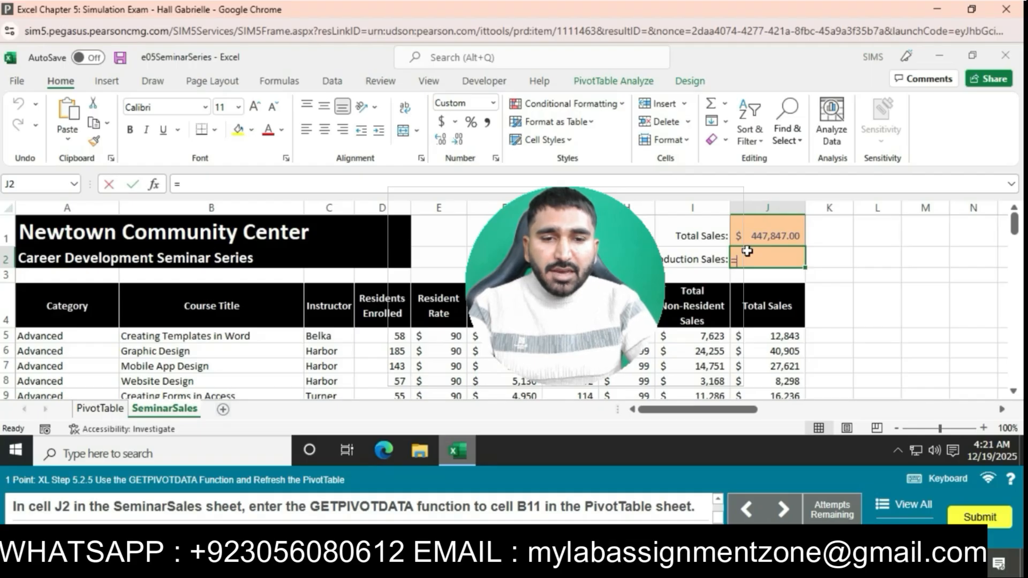
pyautogui.click(101, 409)
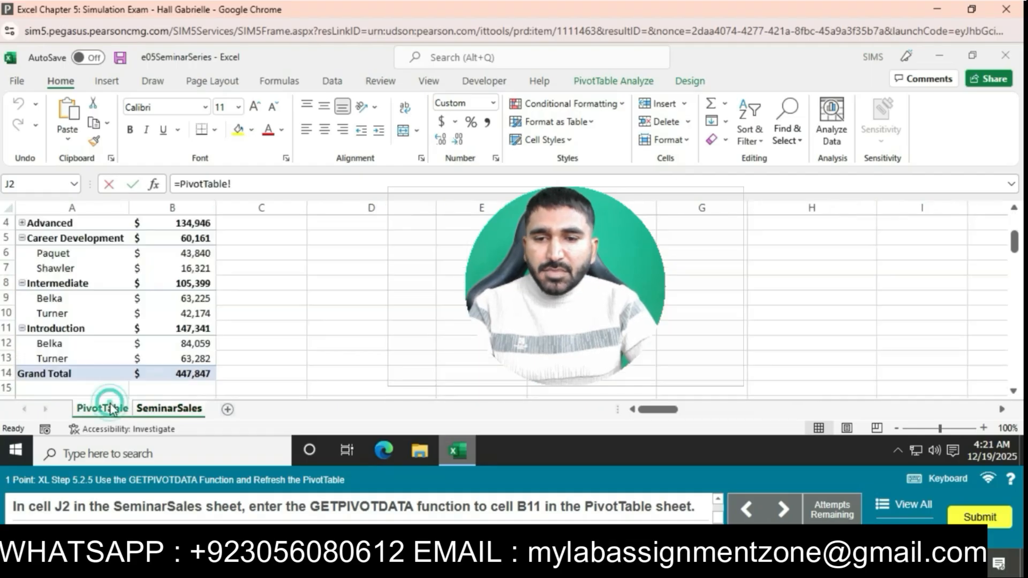
pyautogui.click(199, 327)
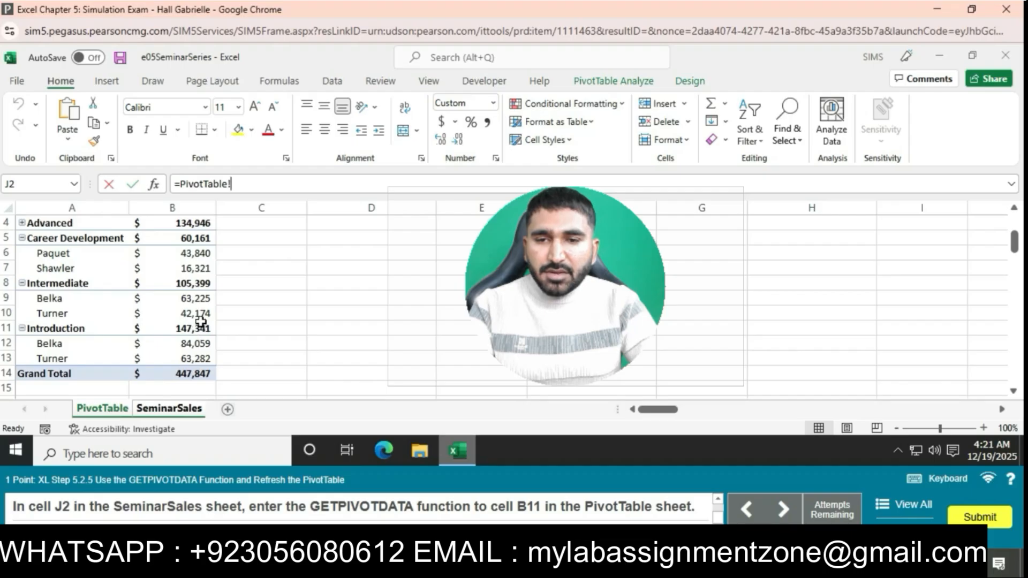
pyautogui.press('Return')
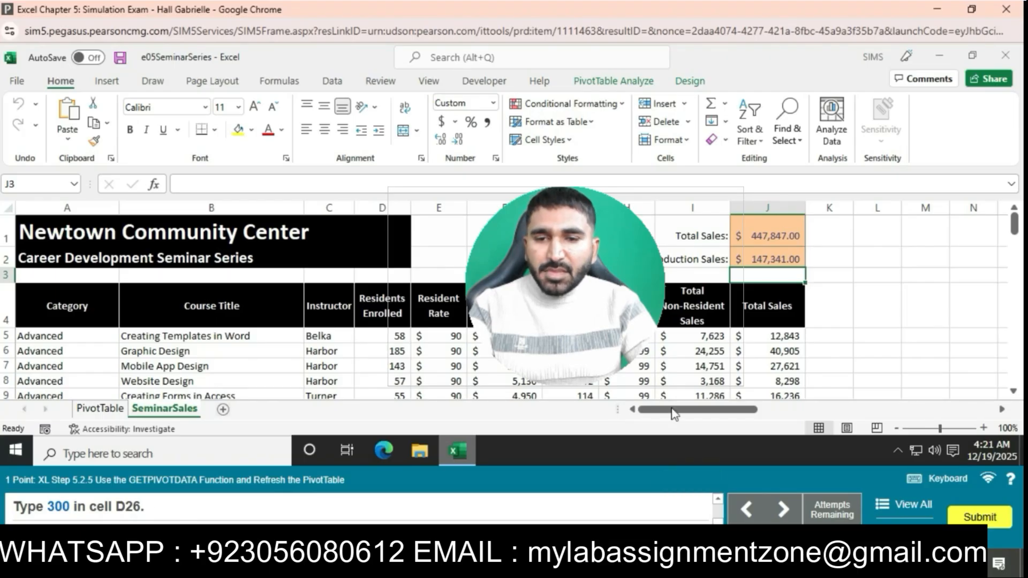
# Set the residents enrolled for Intro to Microsoft Excel in cell D26 of SeminarSales to 300
pyautogui.scroll(-3, 1013, 396)
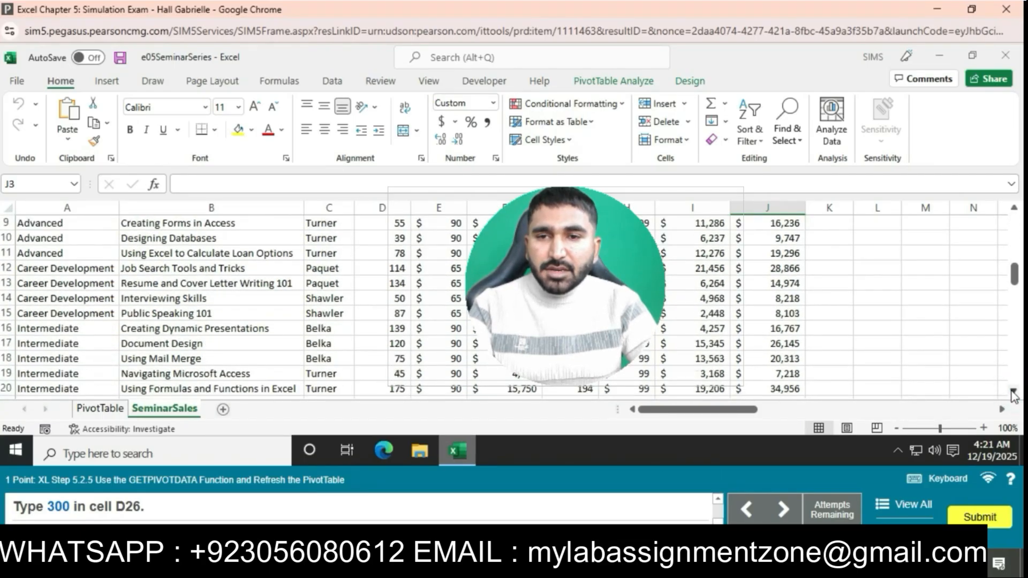
pyautogui.scroll(-2, 1013, 394)
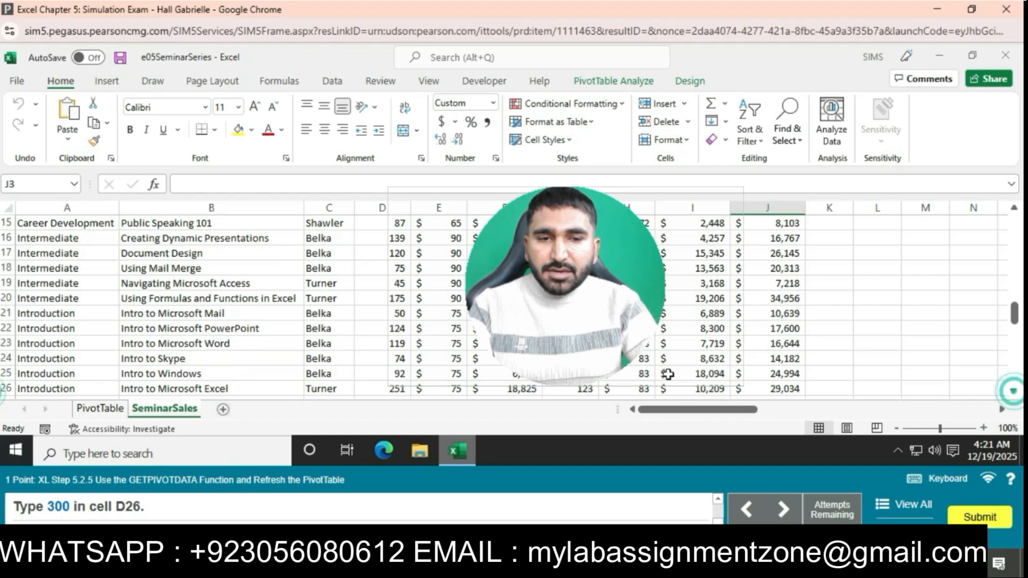
pyautogui.click(369, 390)
pyautogui.click(251, 182)
pyautogui.press('BackSpace')
pyautogui.press('BackSpace')
pyautogui.press('BackSpace')
pyautogui.write('300')
pyautogui.press('Return')
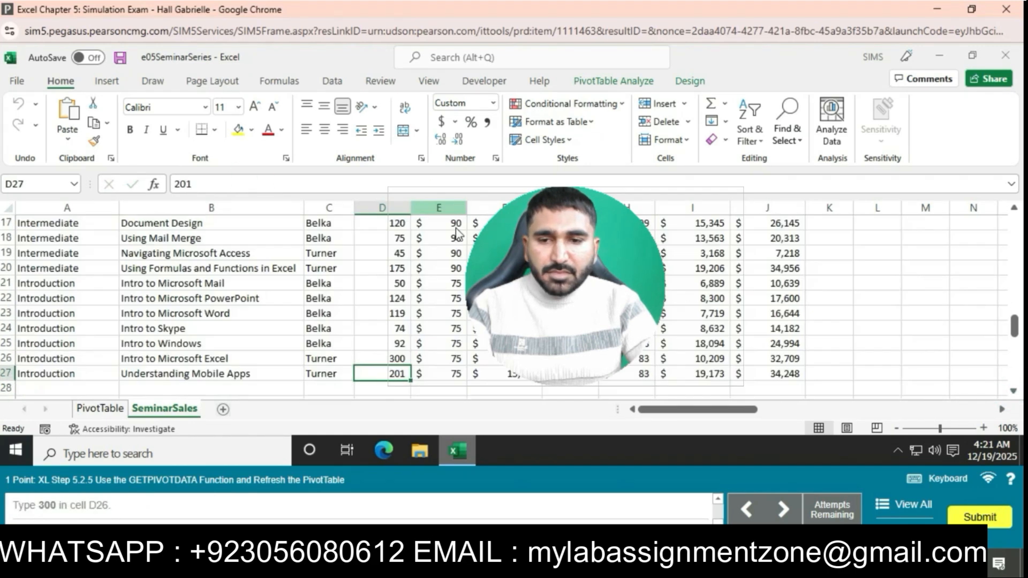
# Refresh the PivotTable on the PivotTable sheet with the updated SeminarSales data
pyautogui.click(102, 408)
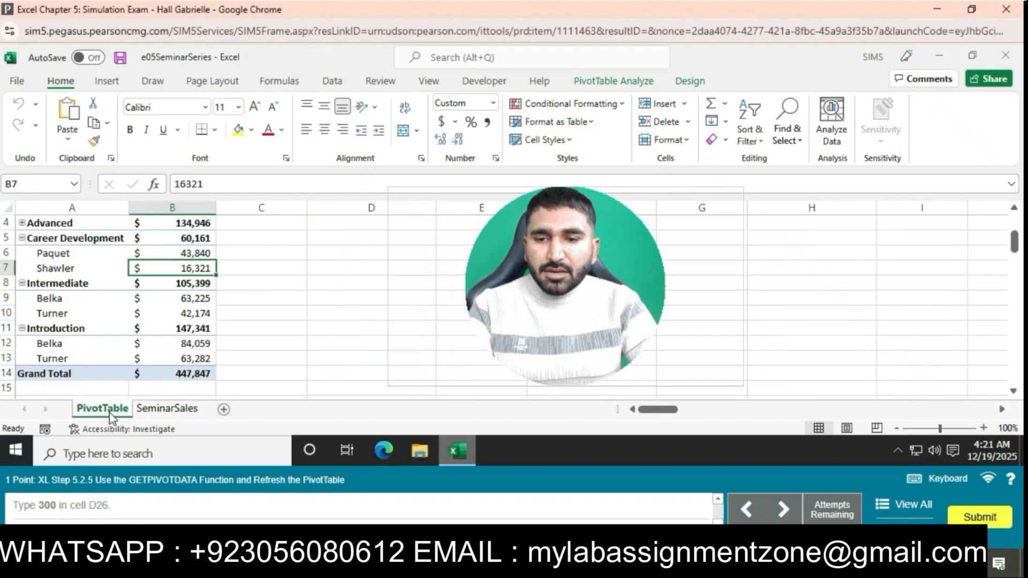
pyautogui.click(331, 80)
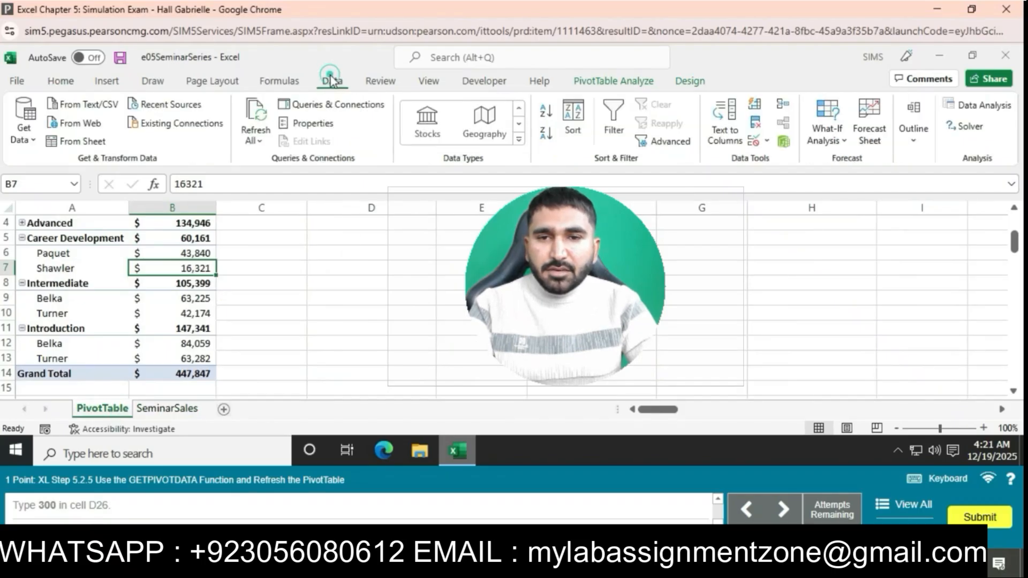
pyautogui.click(637, 86)
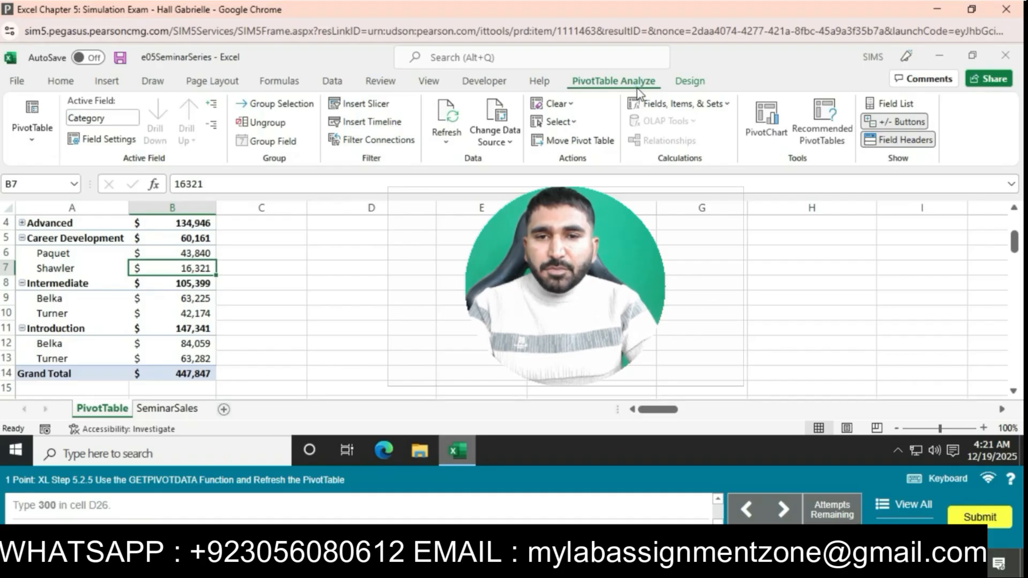
pyautogui.click(447, 142)
pyautogui.click(465, 169)
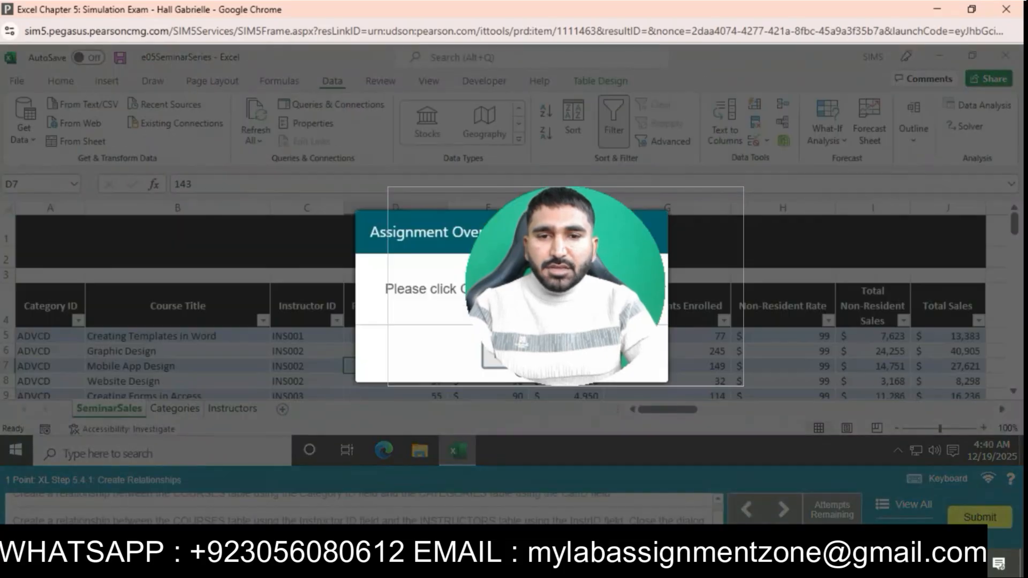